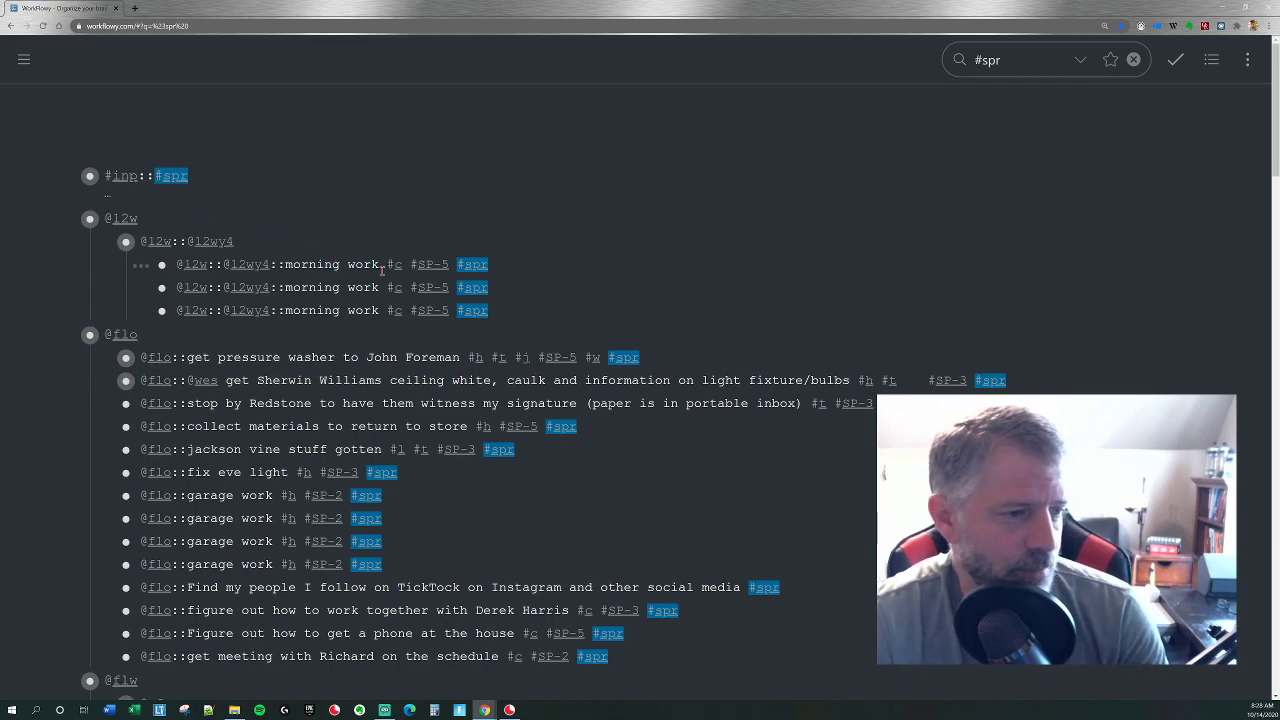
Multi-select the morning work, pressure washer and shave #spr tasks.
ctrl+click(352, 264)
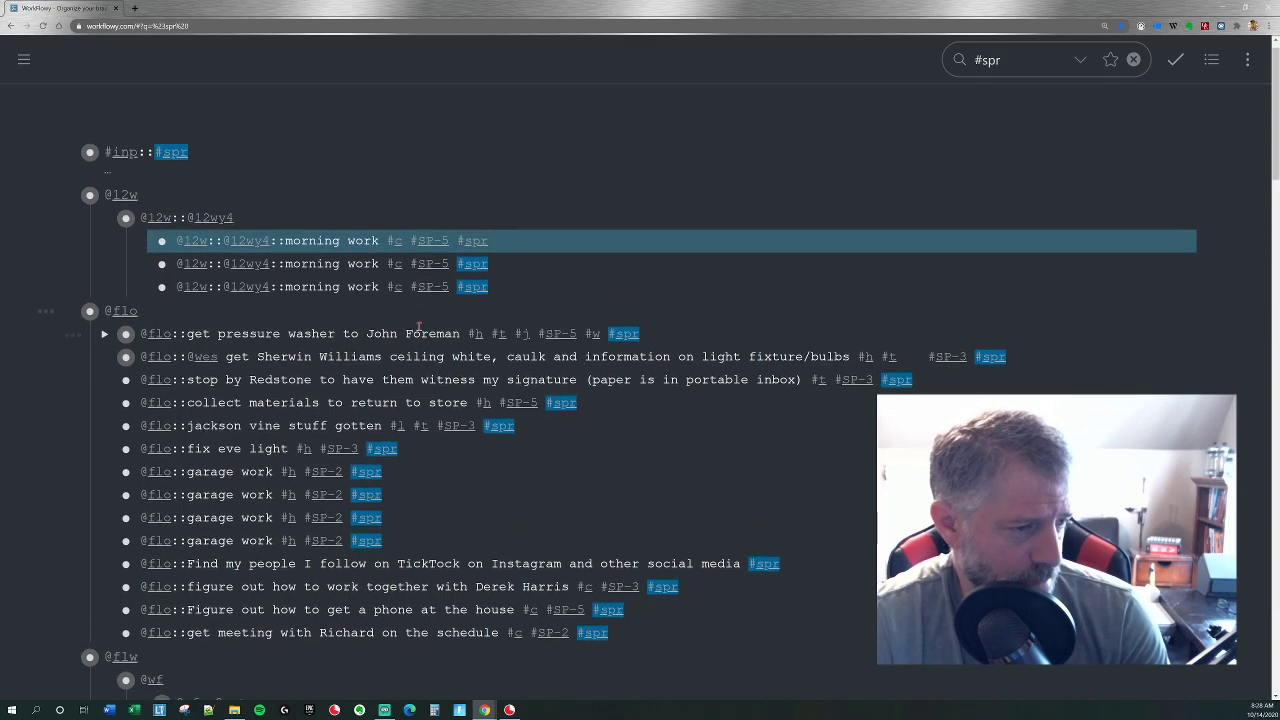
scroll(410, 330, down, 1)
ctrl+click(410, 324)
scroll(410, 324, down, 3)
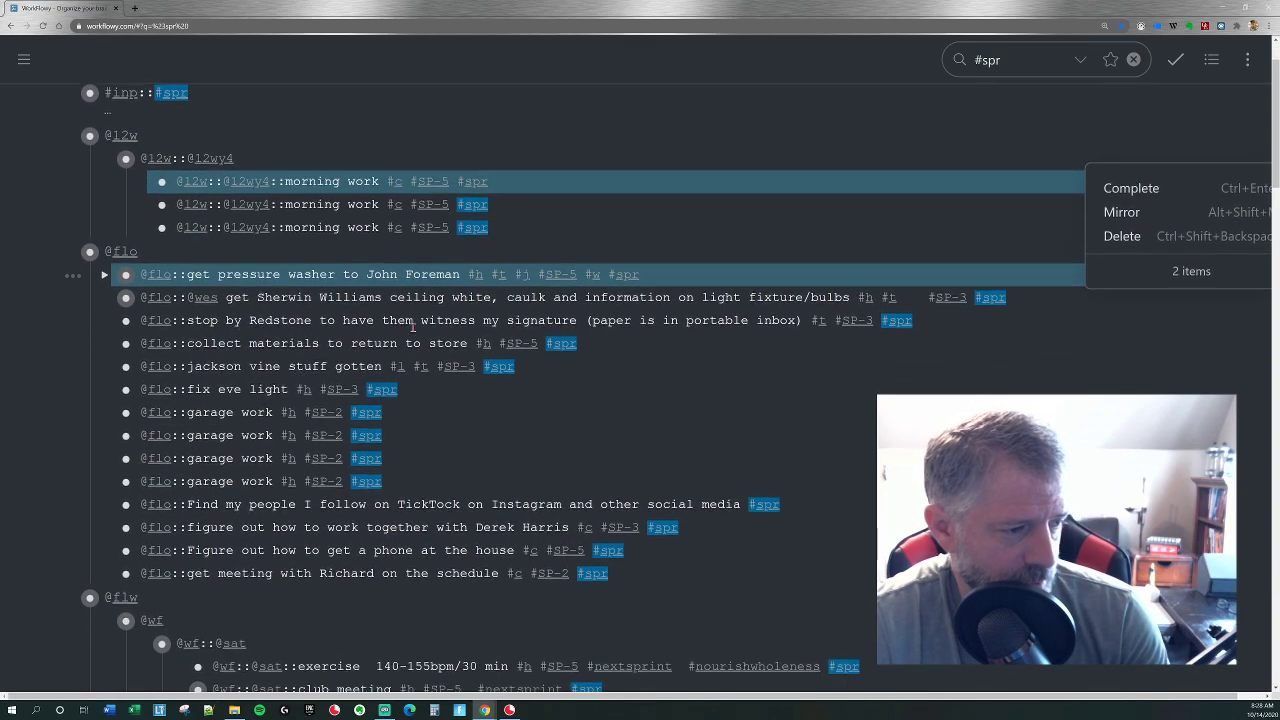
scroll(412, 327, down, 5)
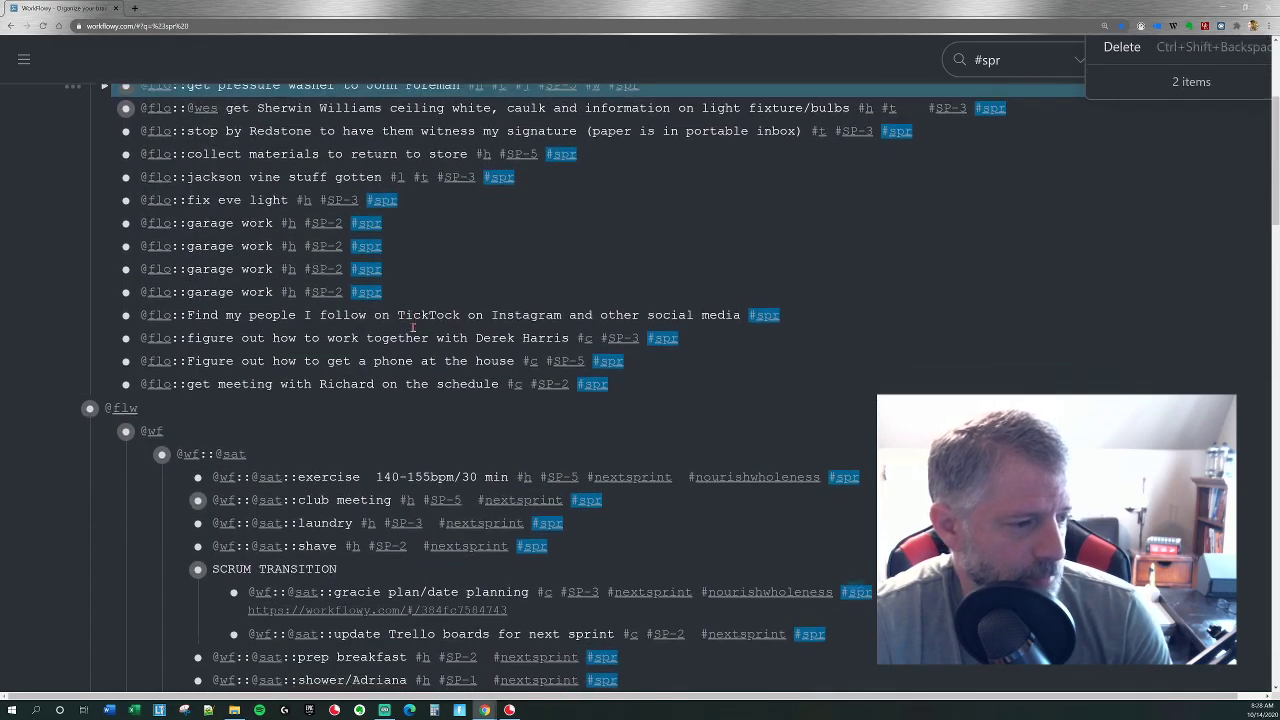
scroll(412, 327, down, 3)
ctrl+click(406, 325)
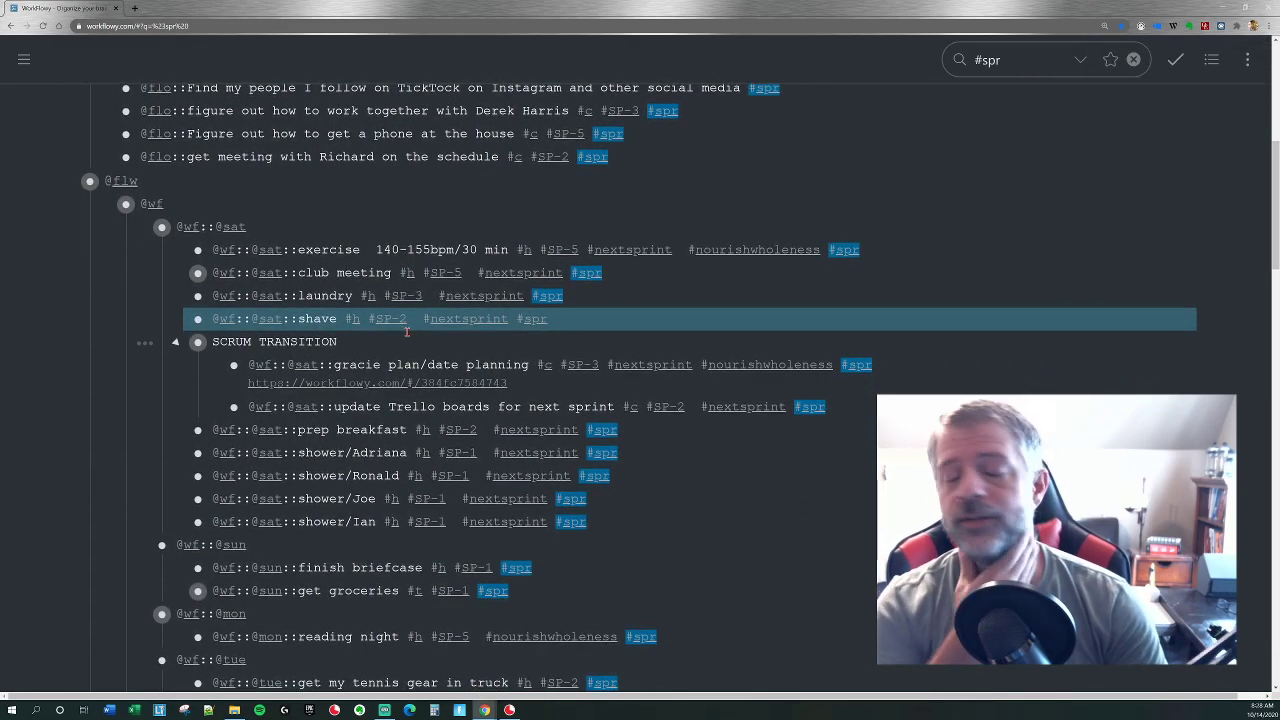
Extend the selection to gas filled, propane check, repair stucco and prep house.
scroll(410, 340, down, 3)
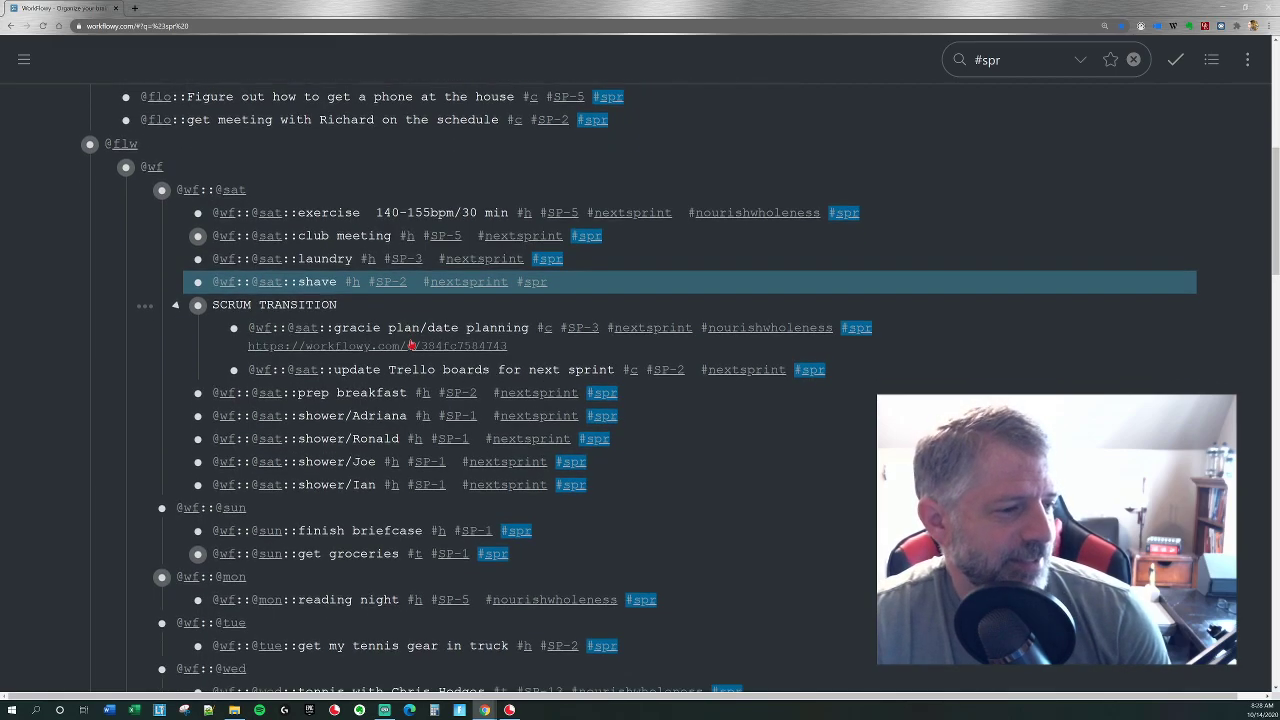
scroll(400, 374, down, 6)
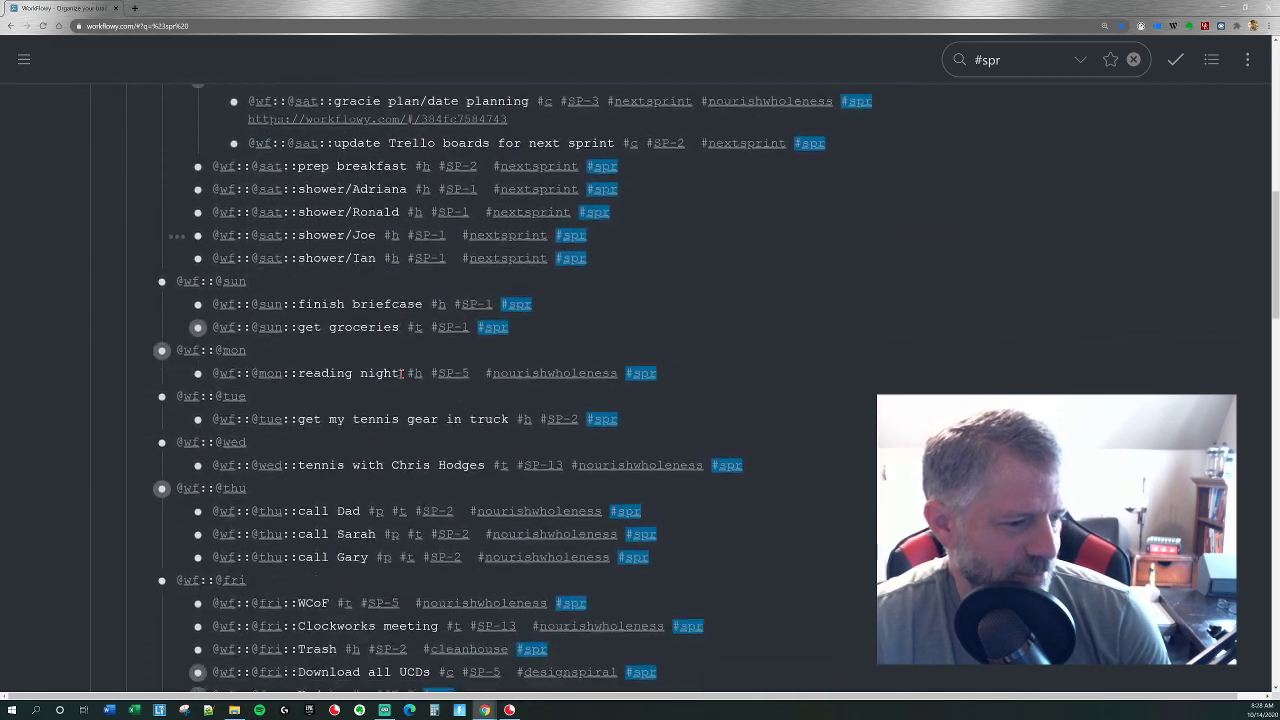
scroll(400, 374, down, 4)
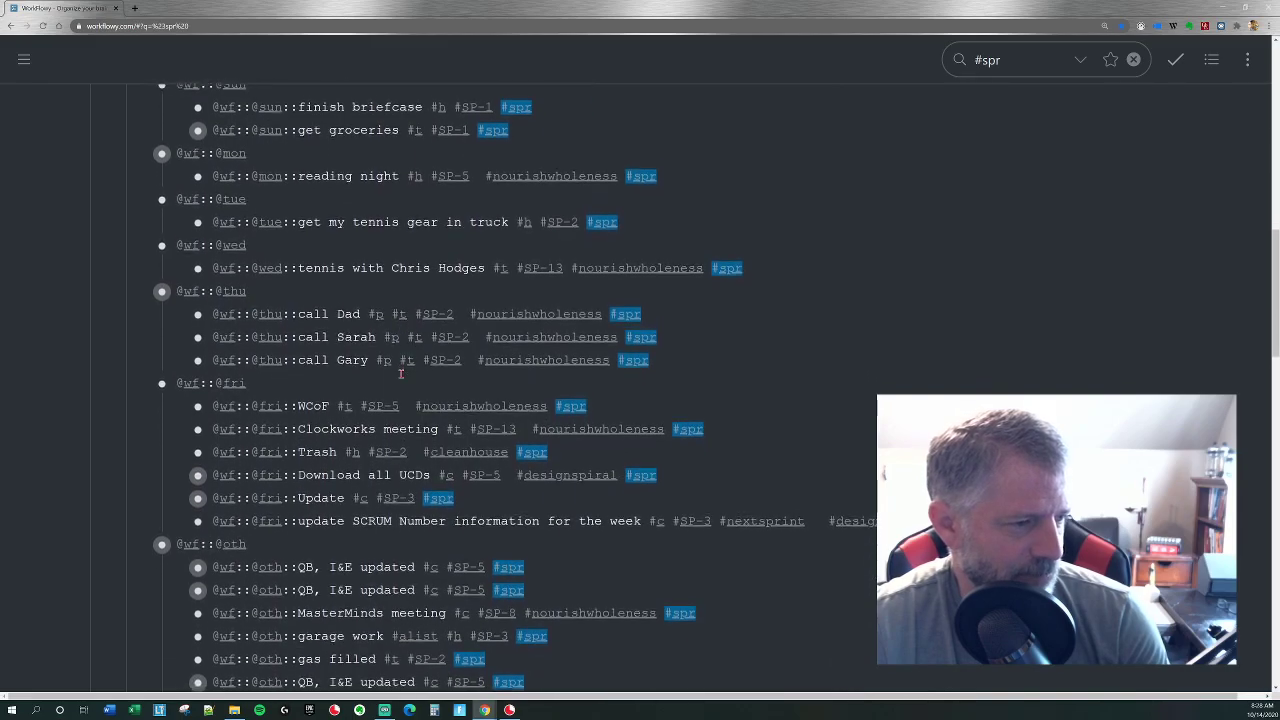
scroll(400, 370, down, 2)
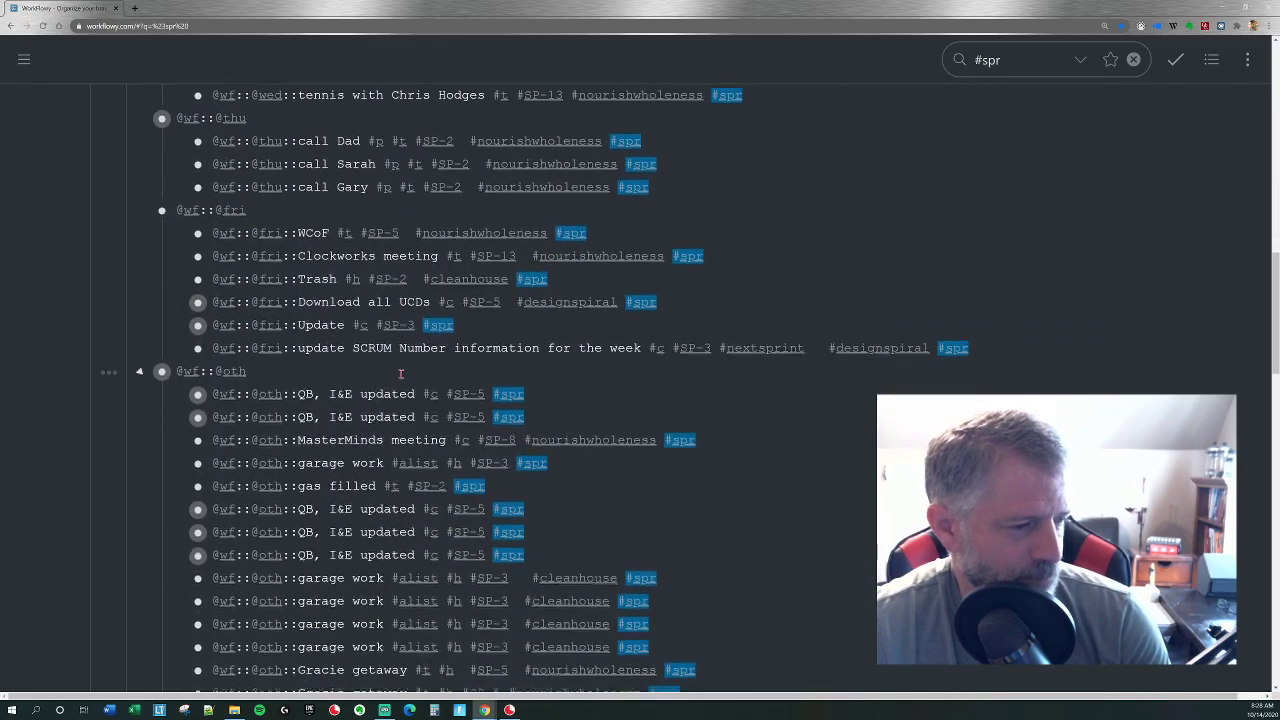
scroll(440, 404, down, 2)
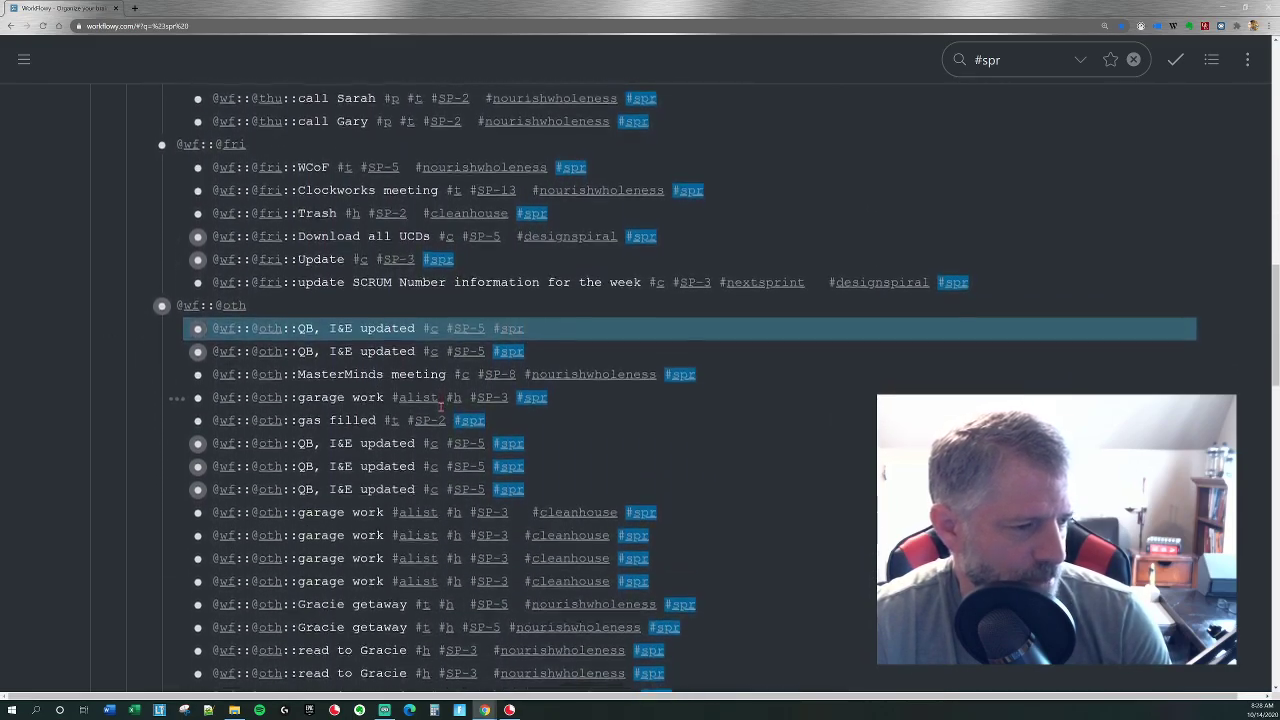
scroll(443, 435, down, 1)
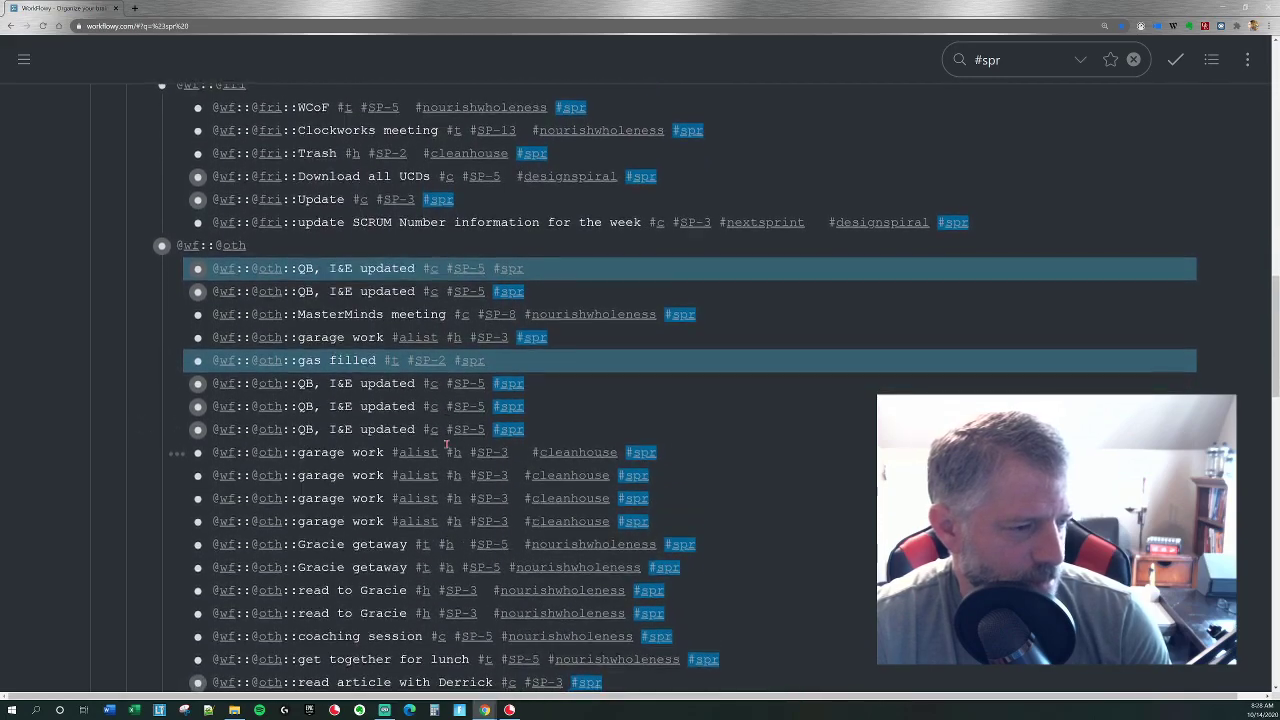
scroll(445, 440, down, 7)
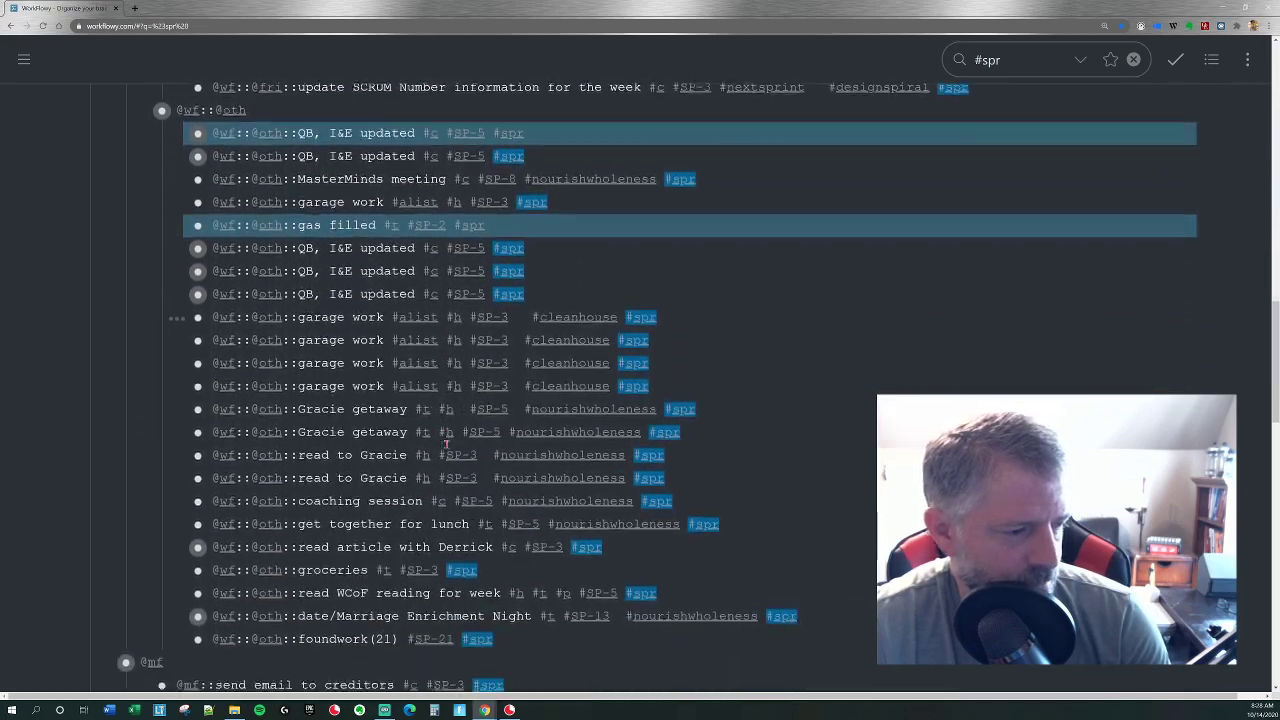
scroll(447, 441, down, 2)
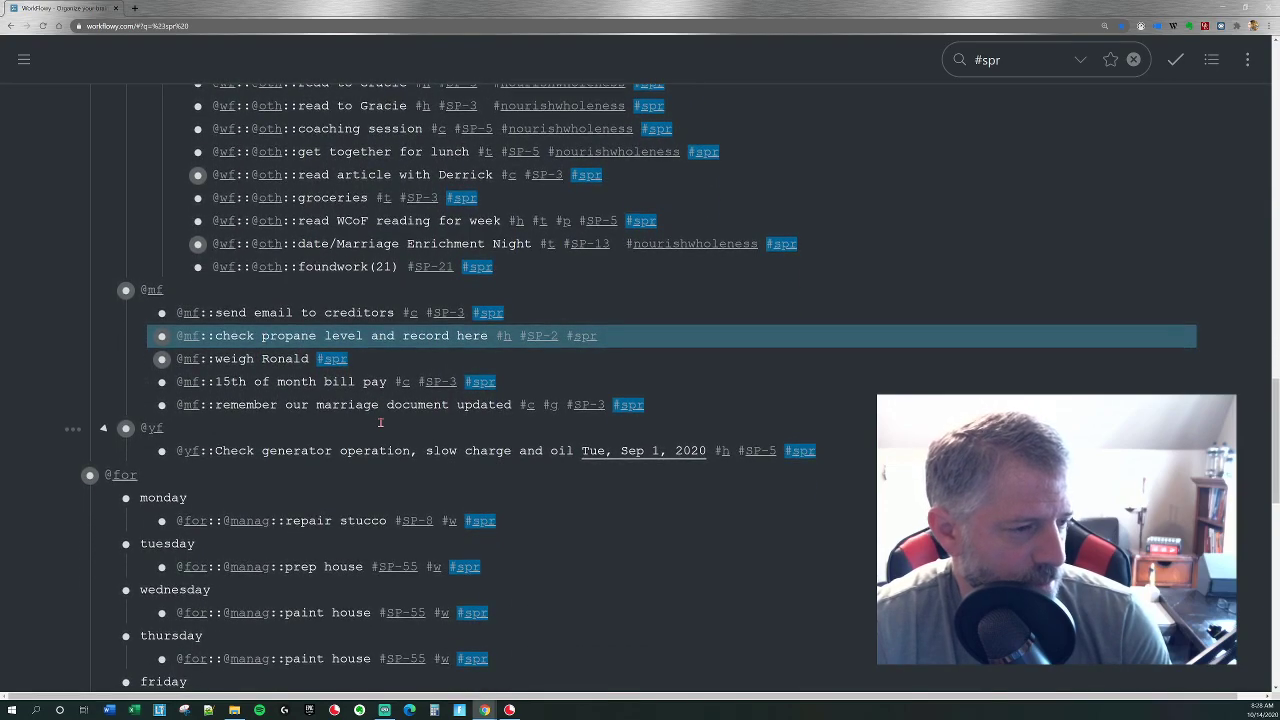
scroll(377, 420, down, 1)
scroll(380, 422, down, 1)
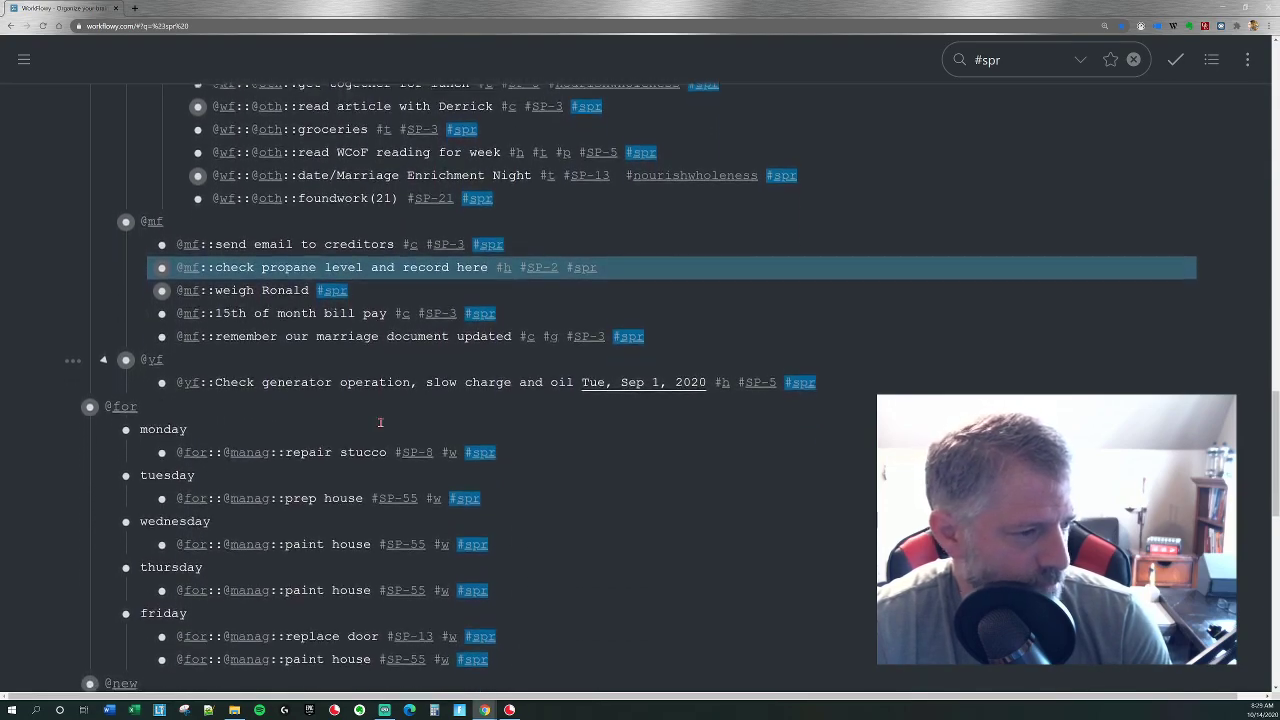
scroll(380, 422, down, 3)
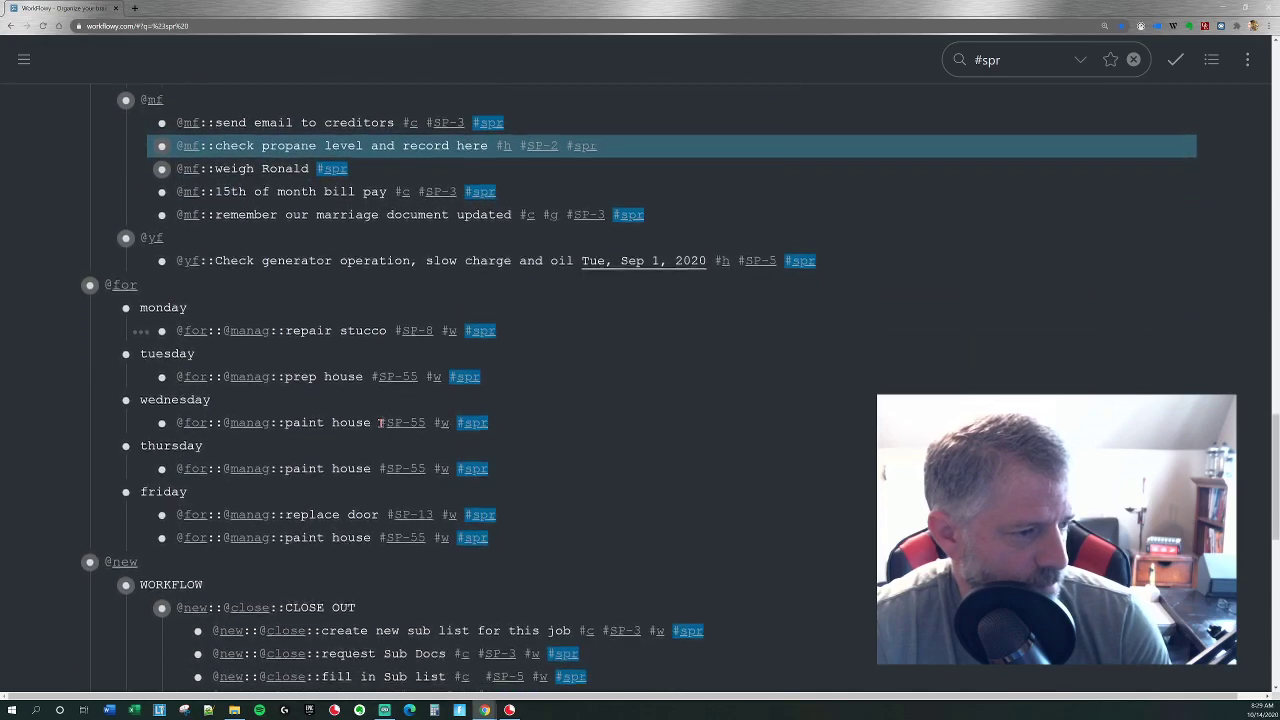
drag(355, 258, 340, 265)
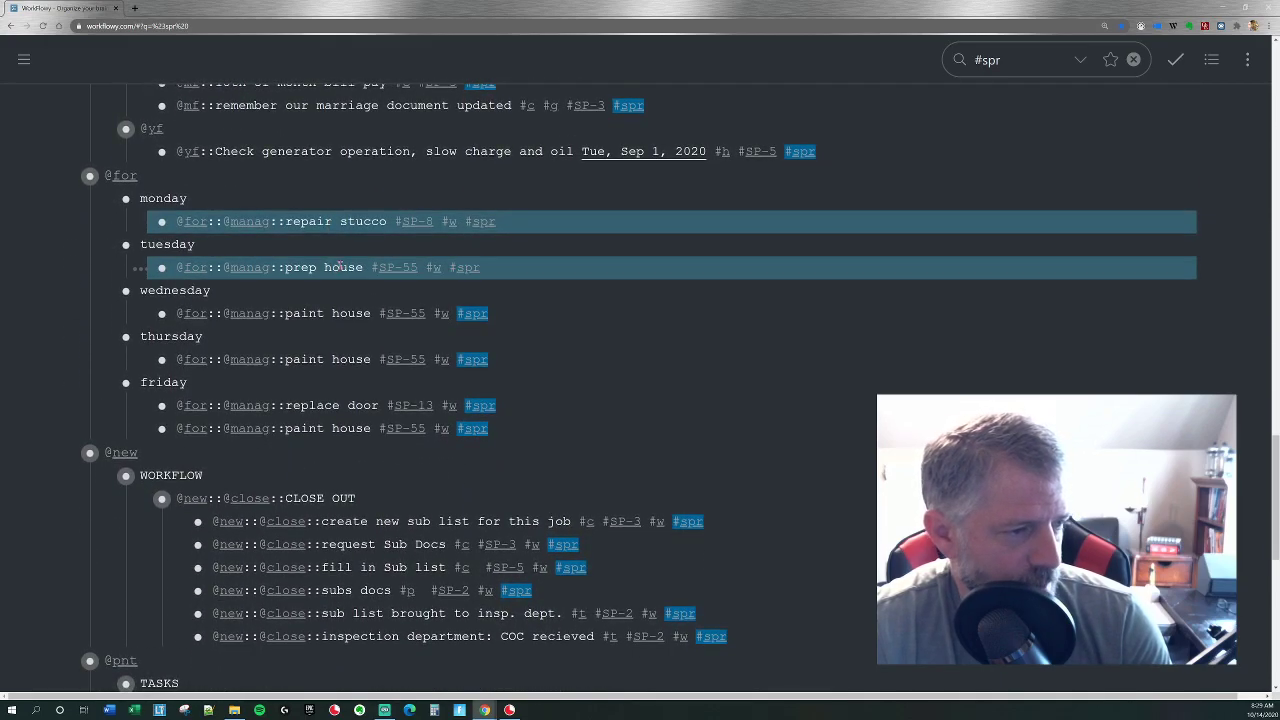
scroll(368, 366, down, 3)
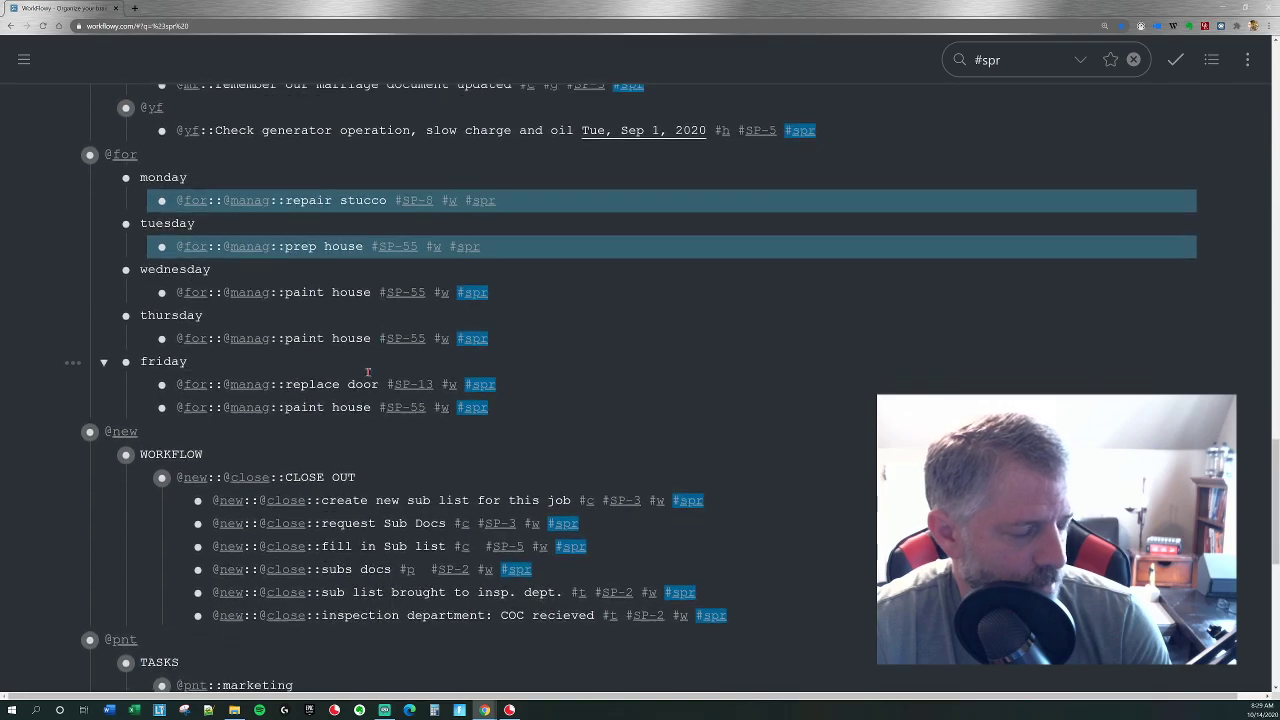
scroll(372, 392, down, 2)
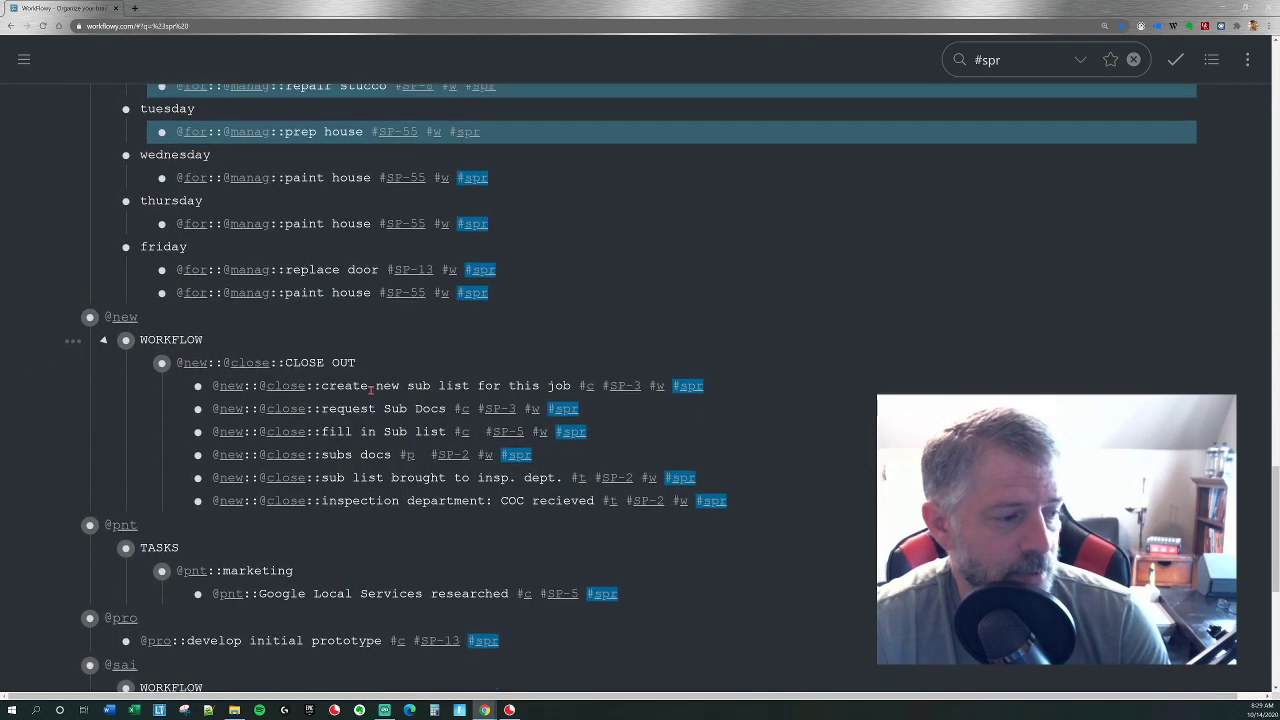
scroll(372, 392, up, 8)
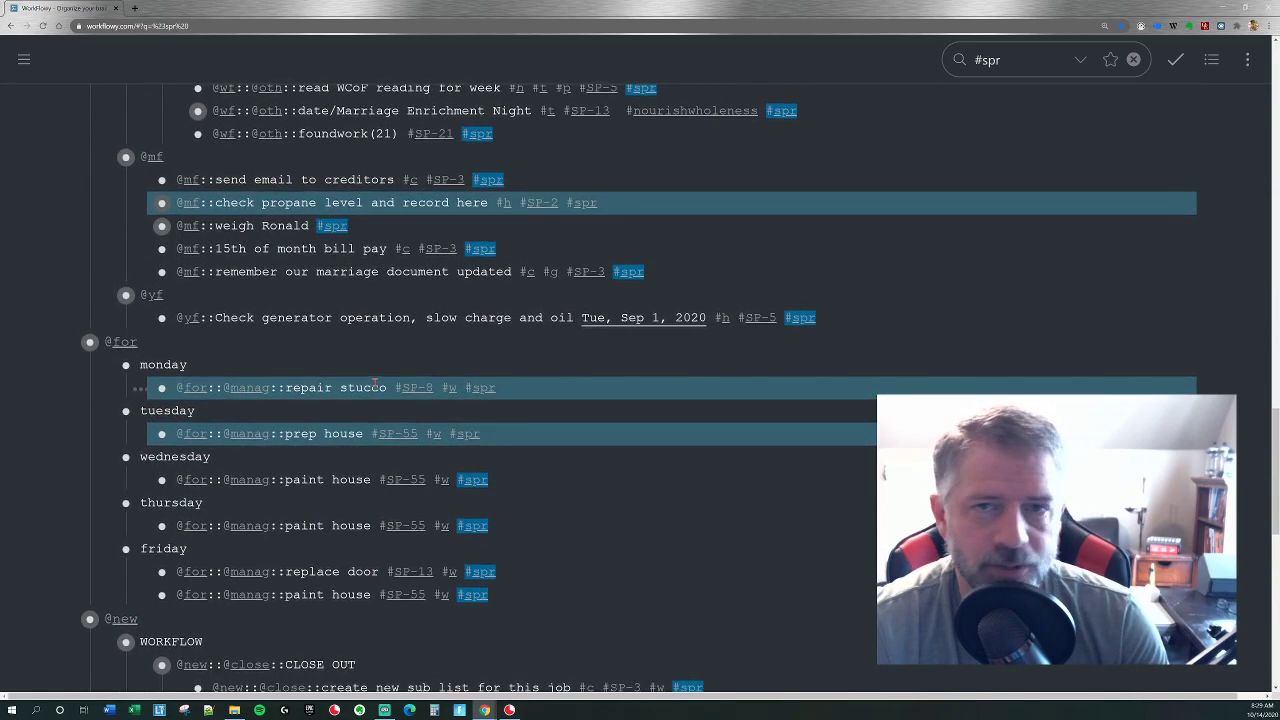
Append #inp to the eight selected tasks with the WFx command, filtering results to #spr #inp.
key(ctrl+shift+x)
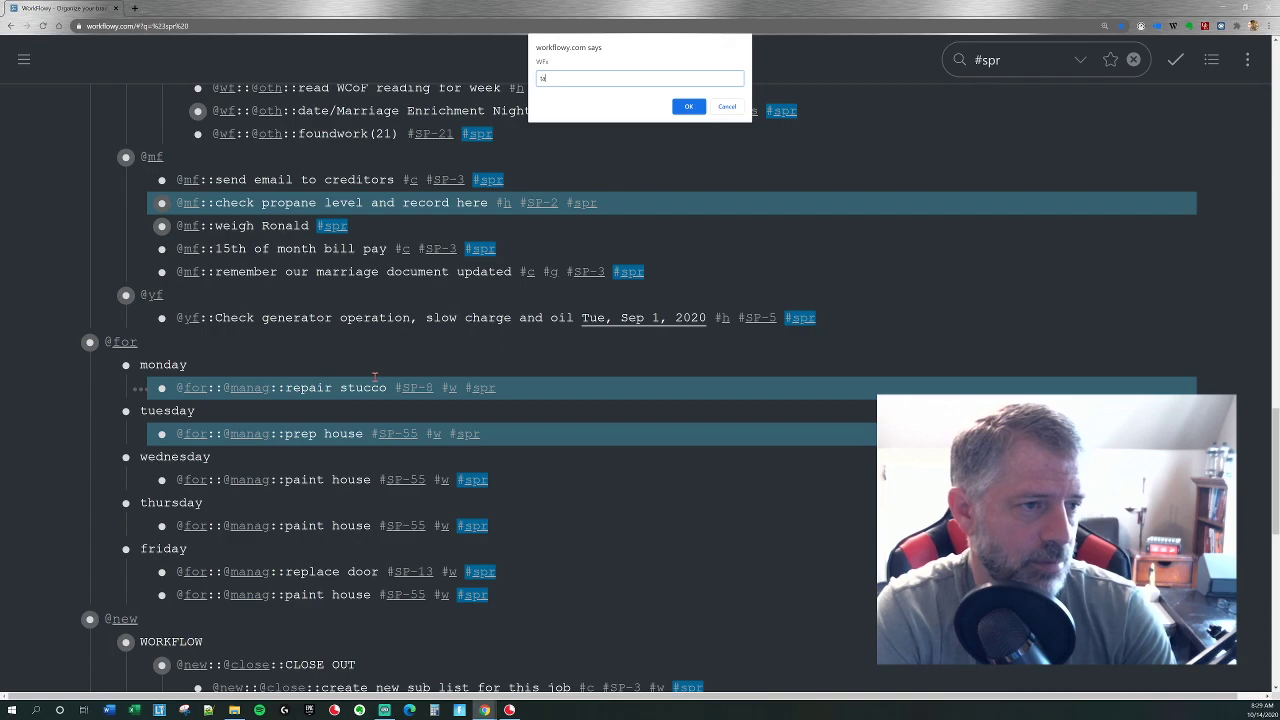
key(Return)
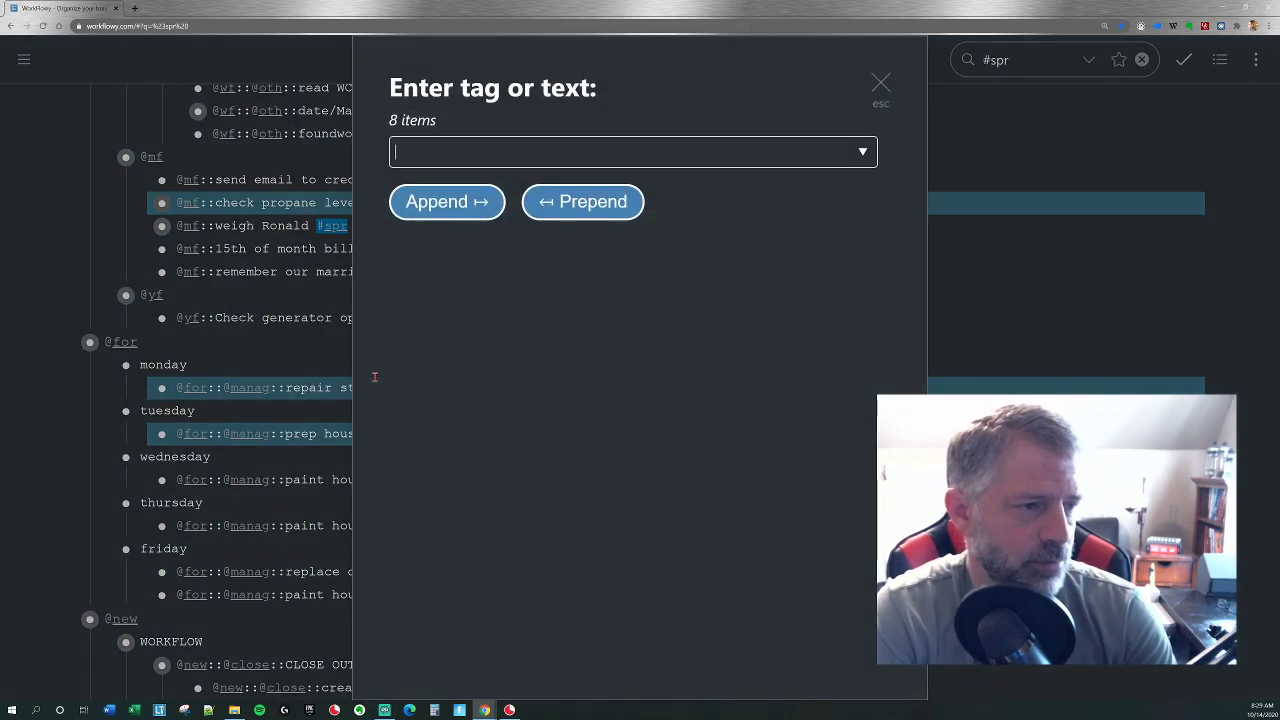
text(#spr)
key(Return)
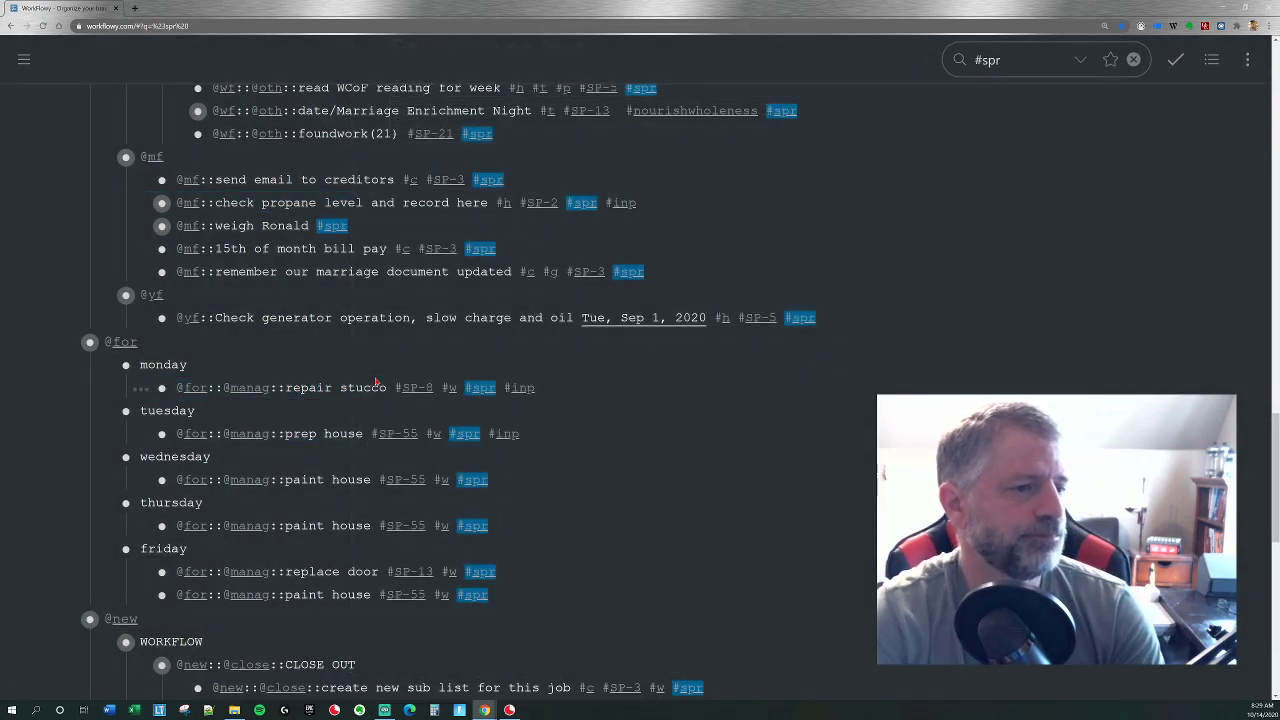
drag(636, 203, 630, 241)
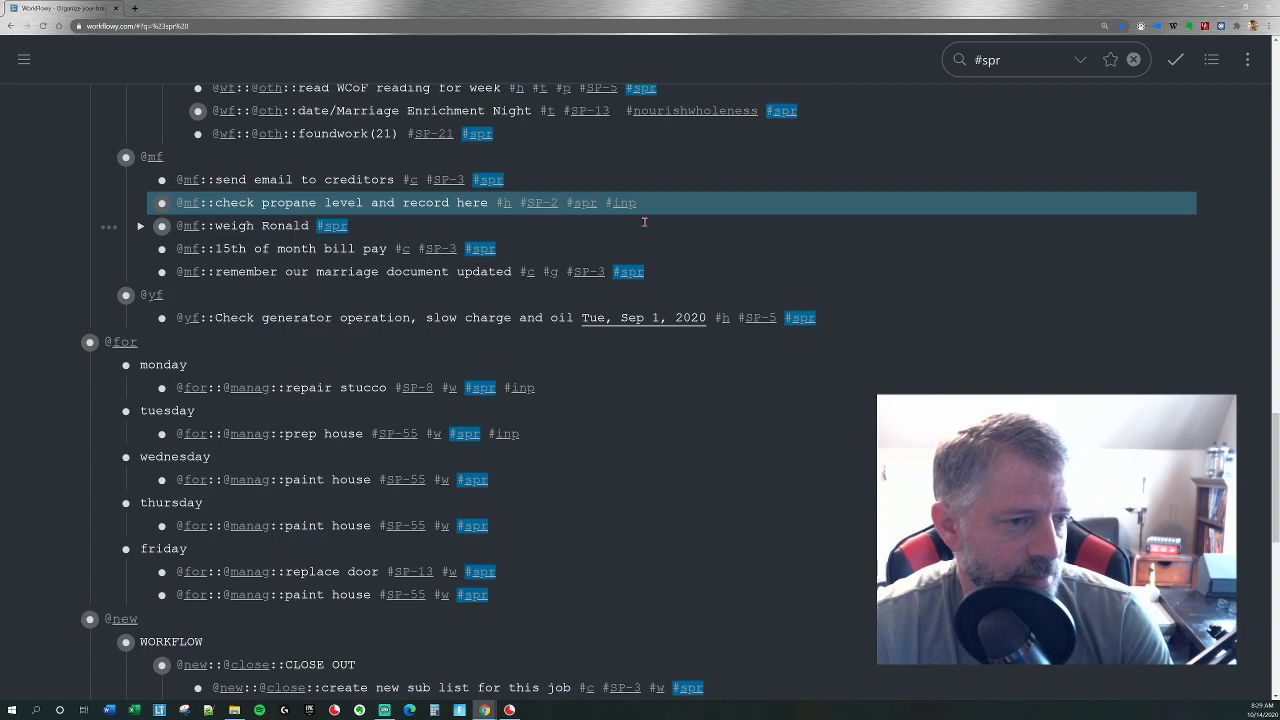
click(727, 204)
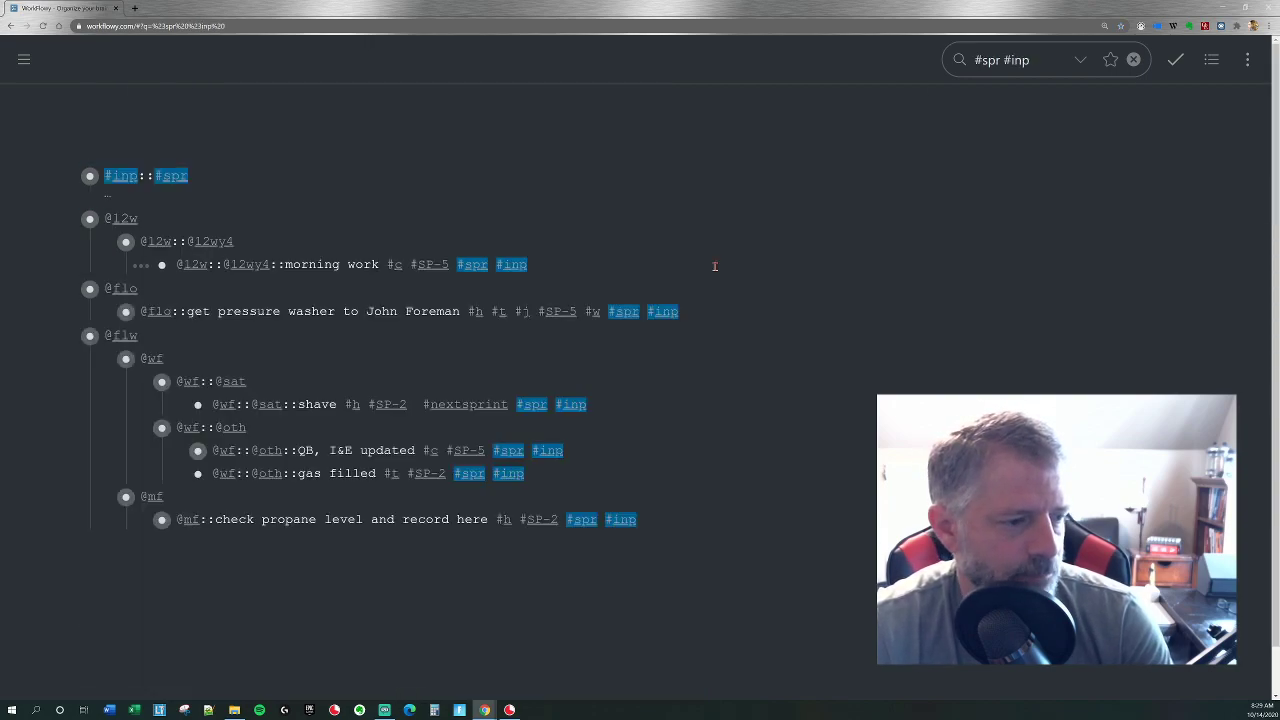
Select all eight results, copy them as mirrors with Alt+Shift+M, and open #inp::#spr.
key(ctrl+shift+x)
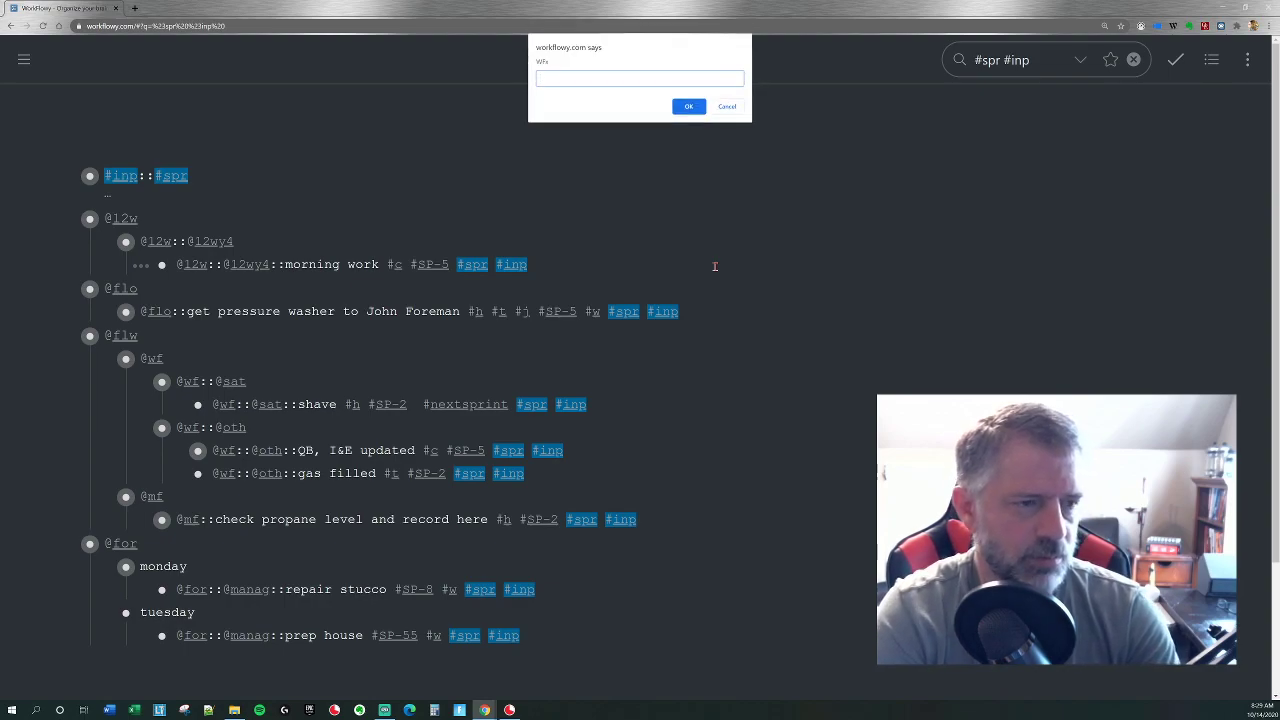
key(Return)
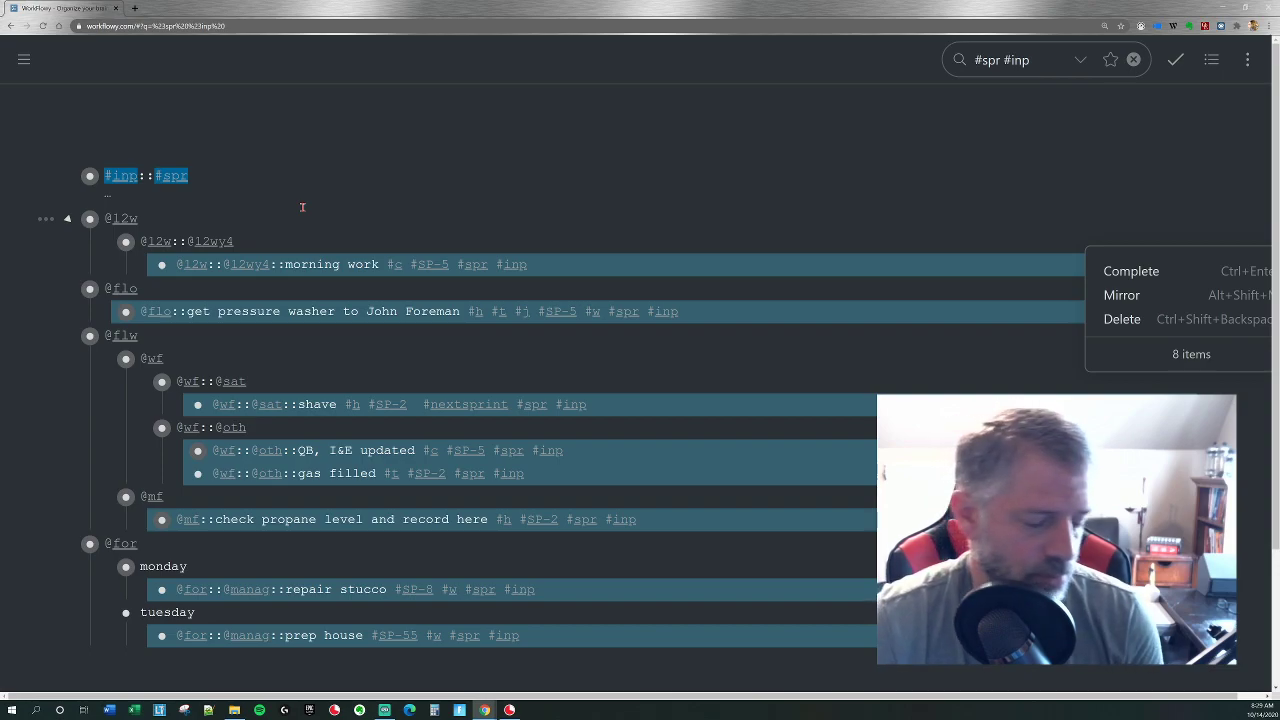
key(alt+shift+m)
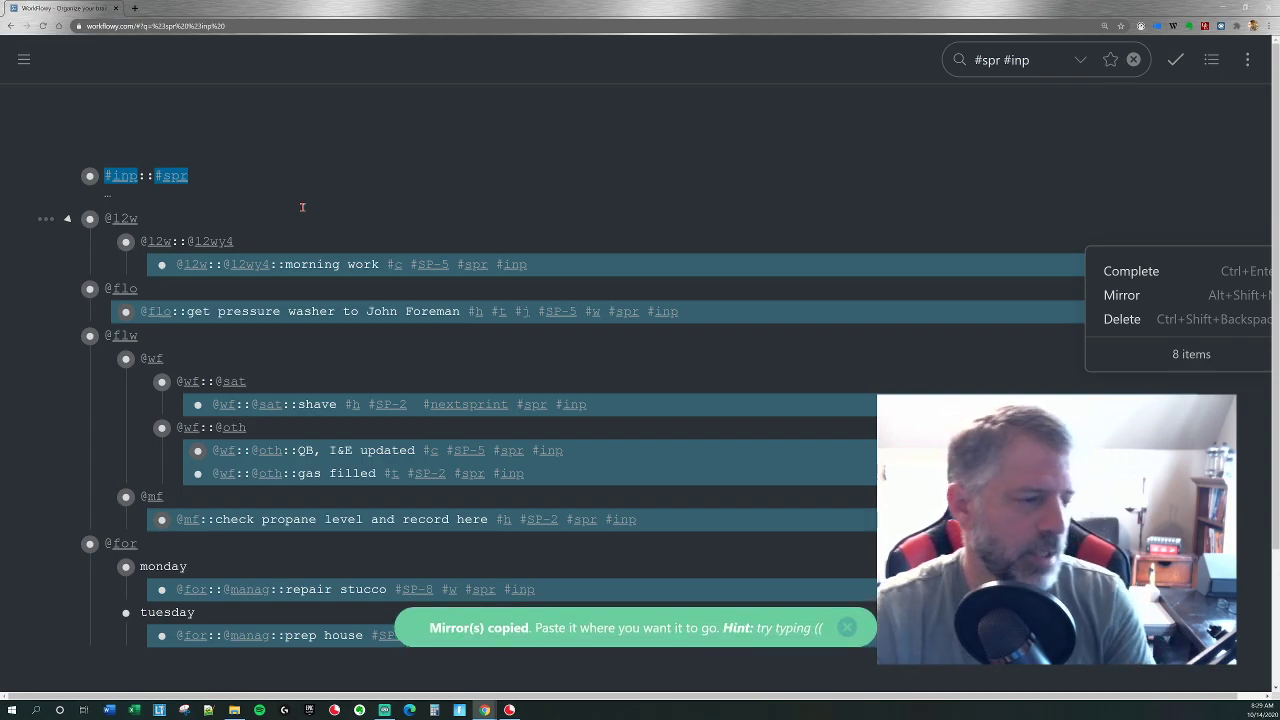
key(Escape)
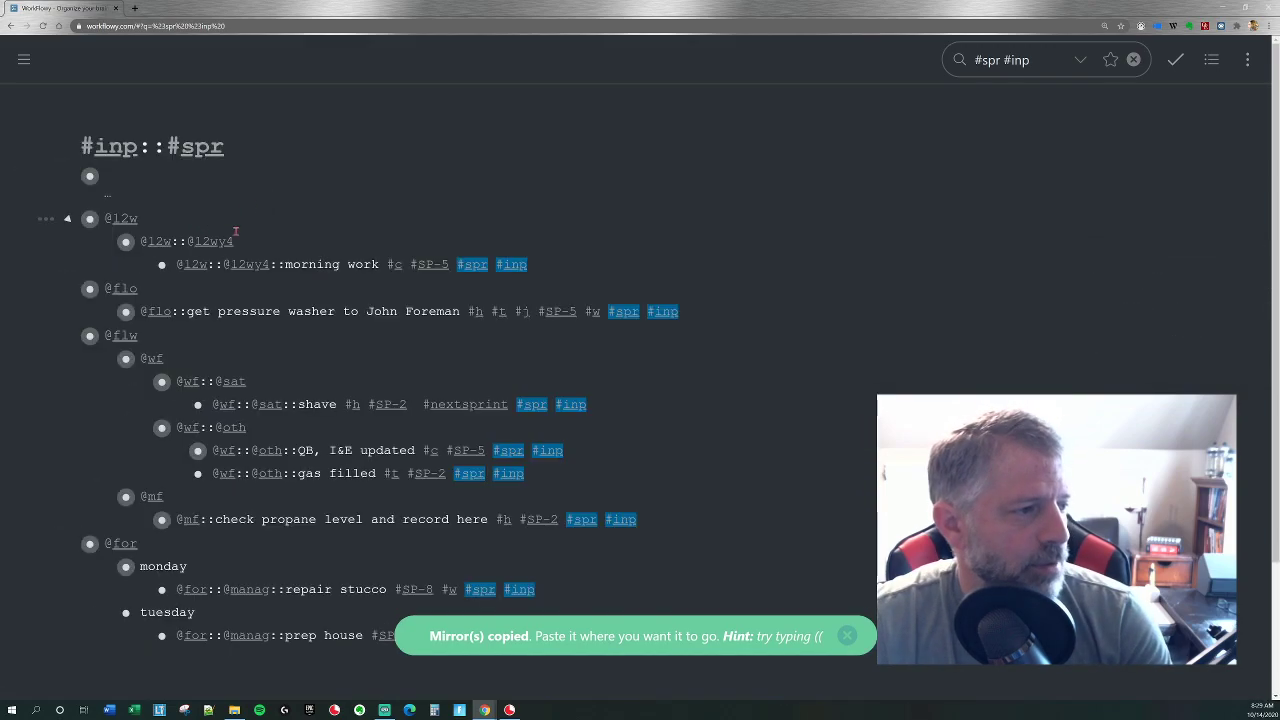
key(Escape)
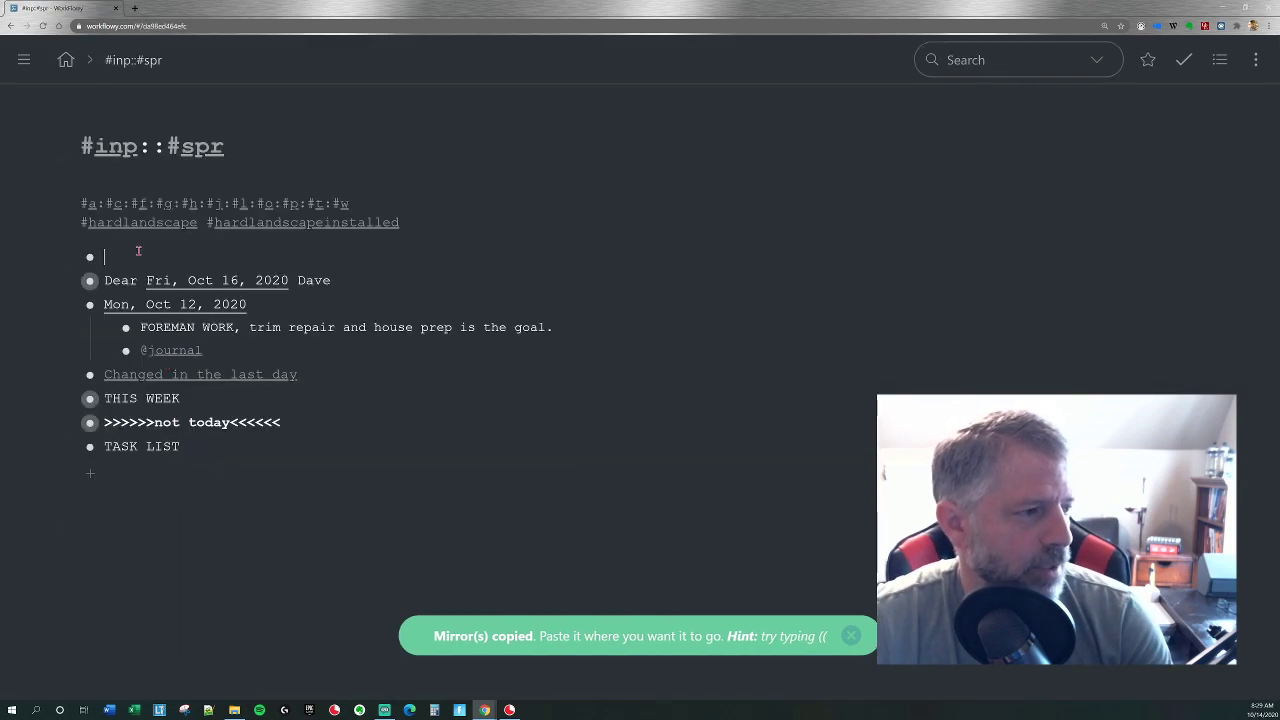
click(89, 446)
Add a bullet under TASK LIST and paste the eight mirrored tasks into it.
click(89, 186)
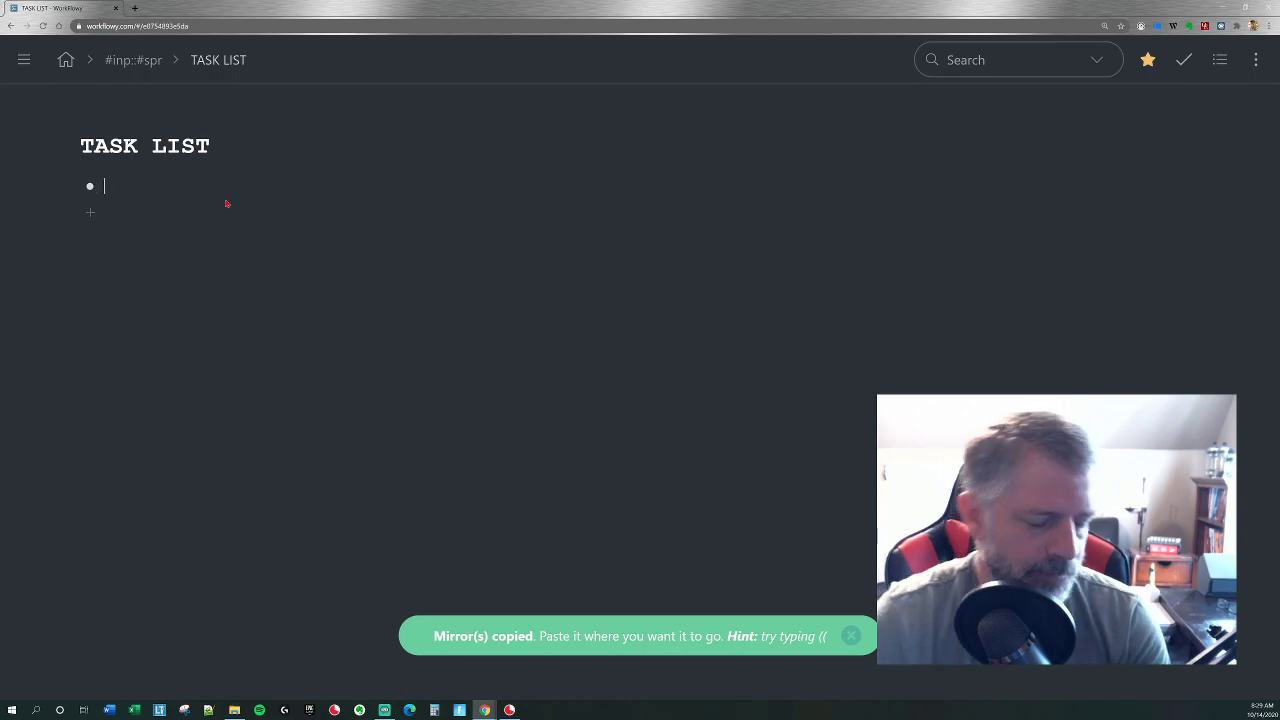
key(ctrl+v)
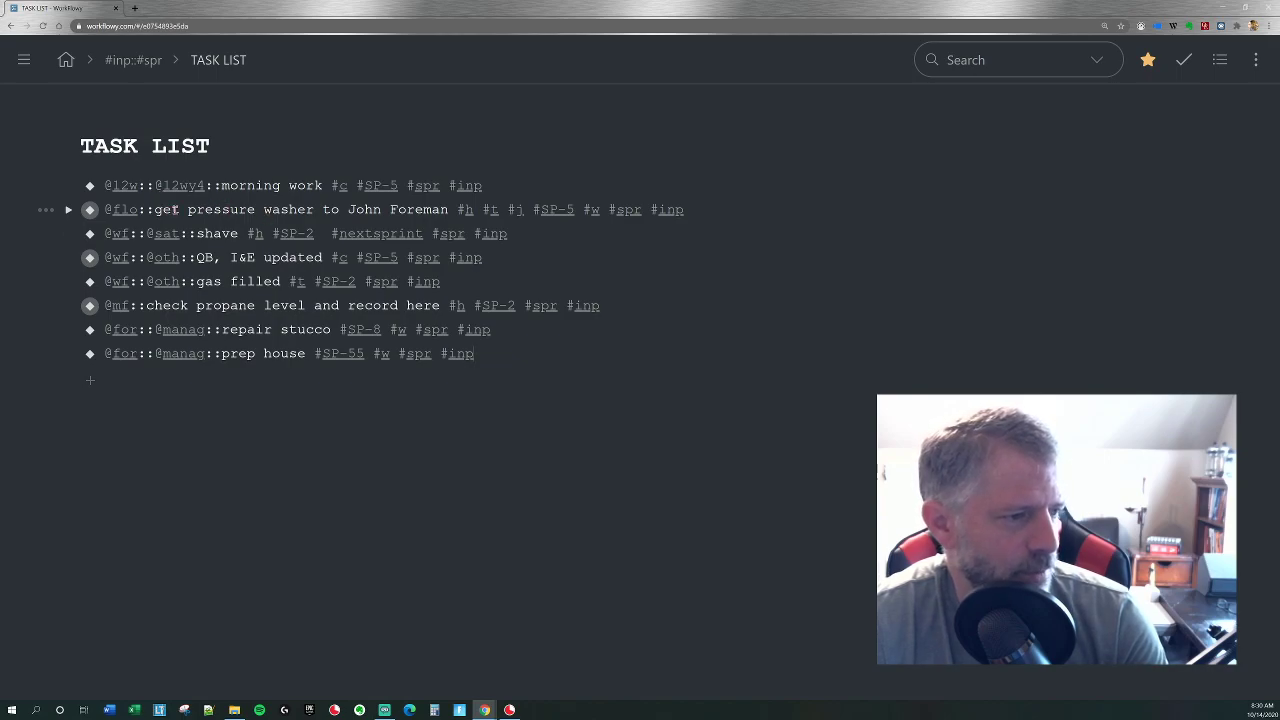
Move shave and gas filled up, and check propane level and QB, I&E updated to the bottom.
drag(89, 233, 88, 209)
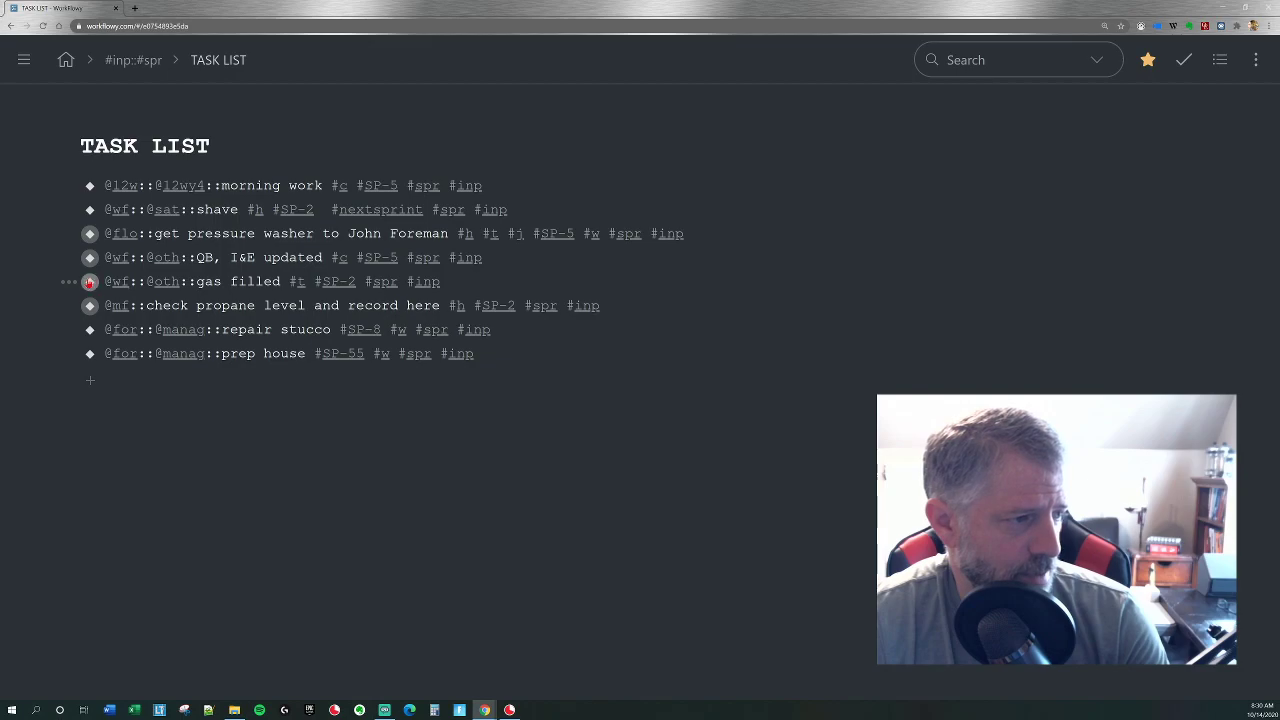
drag(89, 281, 88, 240)
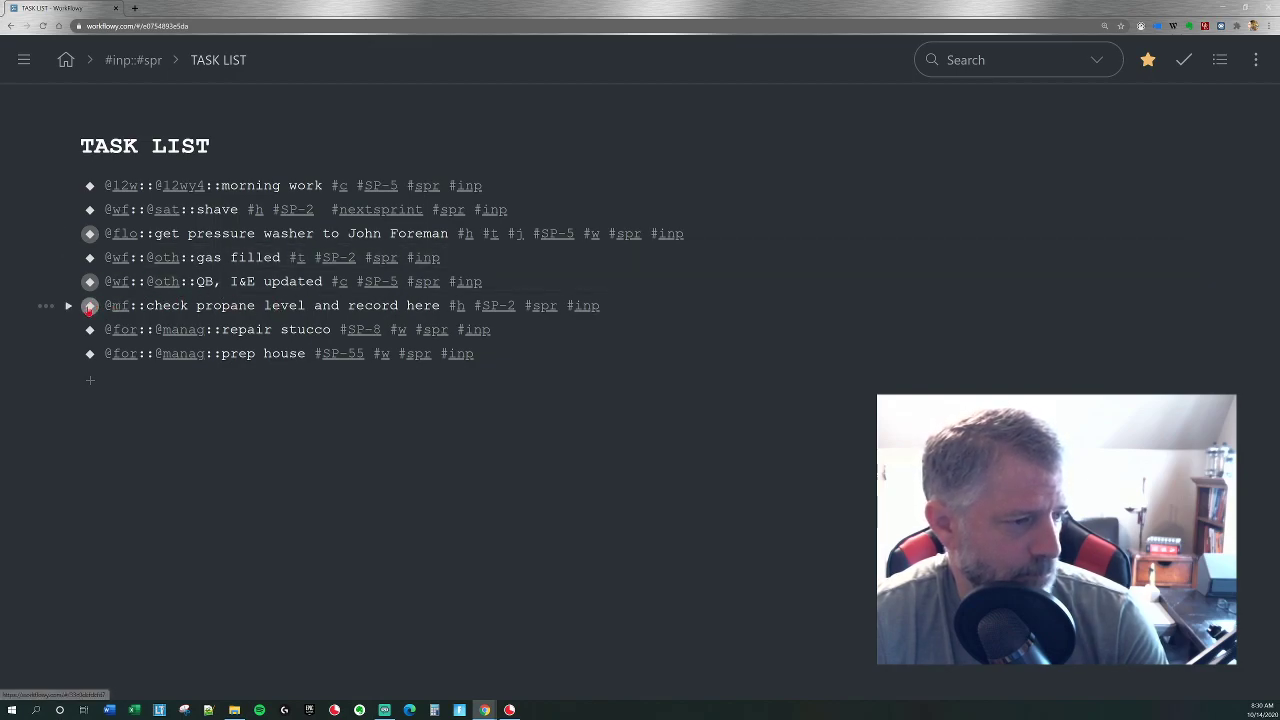
drag(89, 305, 88, 352)
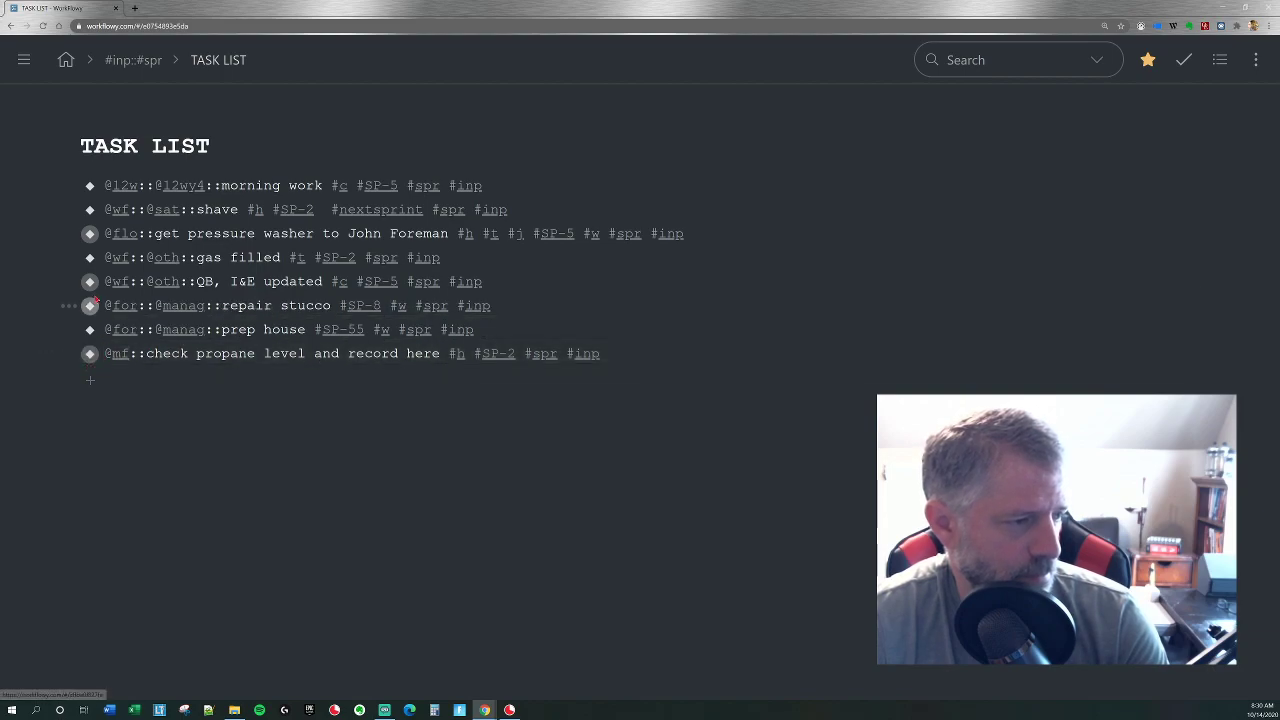
drag(89, 281, 89, 338)
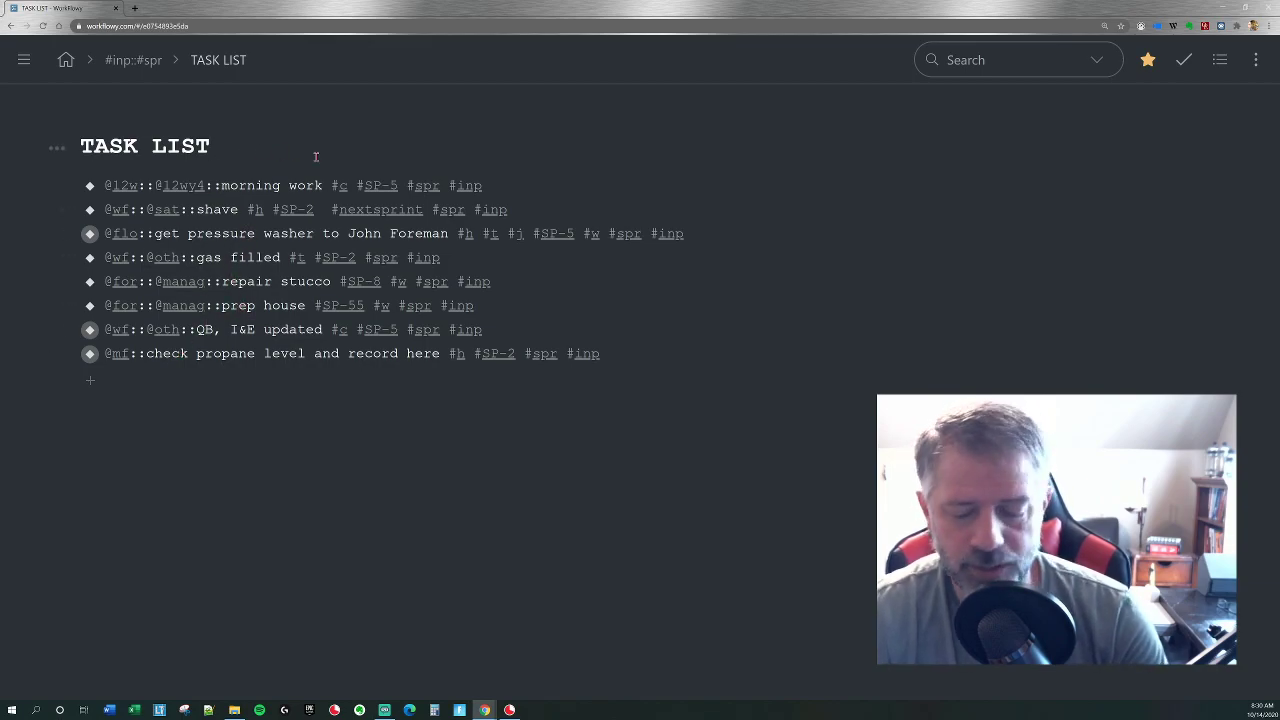
Add a HOME heading and nest the first three tasks beneath it.
key(Return)
text(HOME)
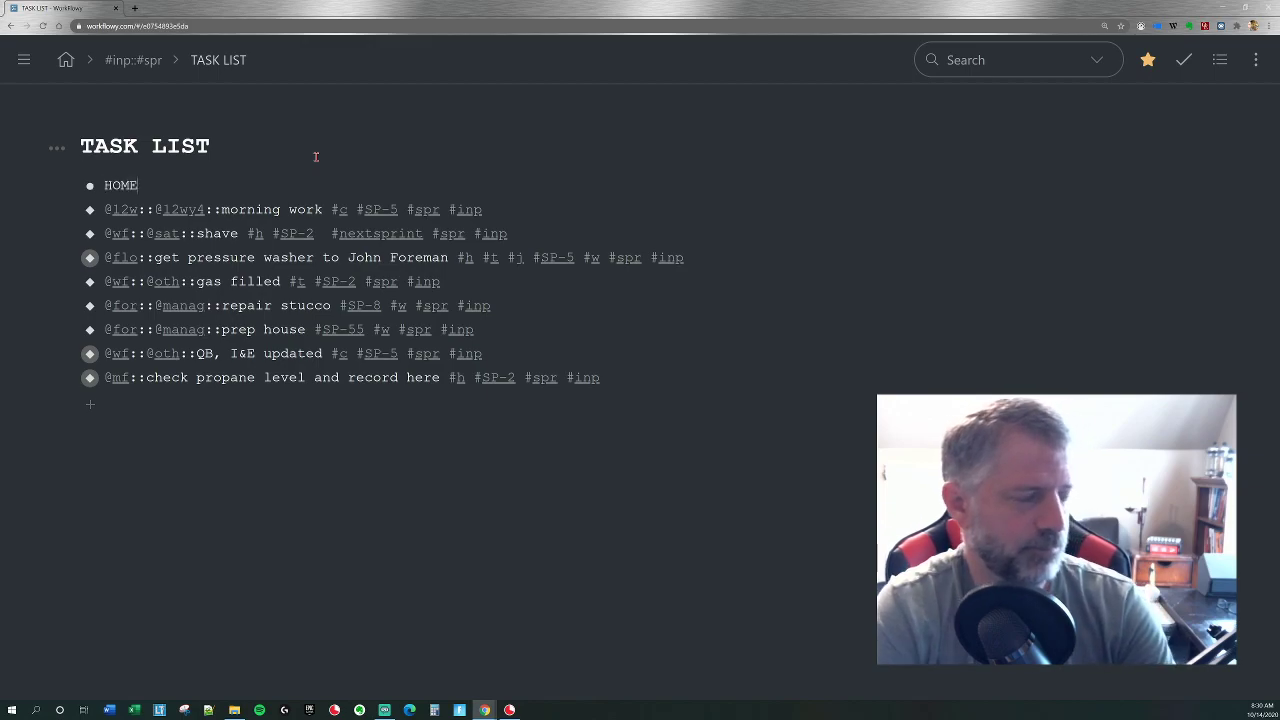
drag(283, 205, 272, 257)
key(Tab)
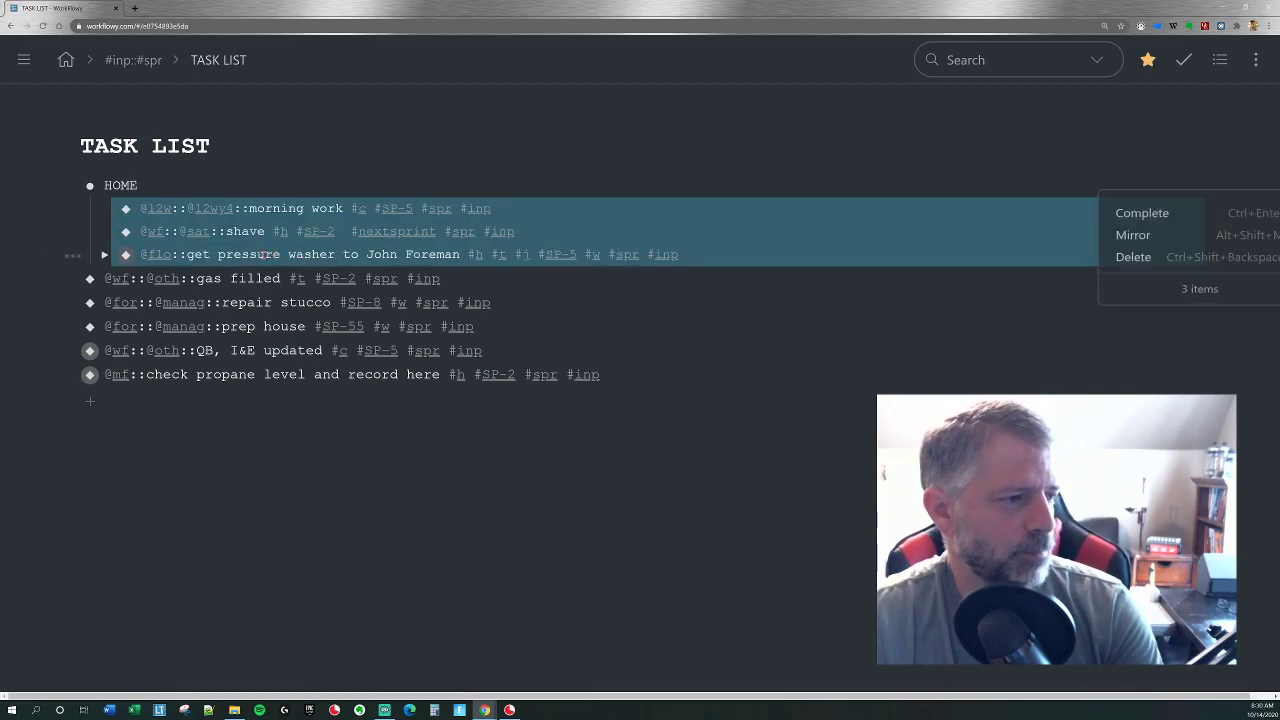
click(700, 260)
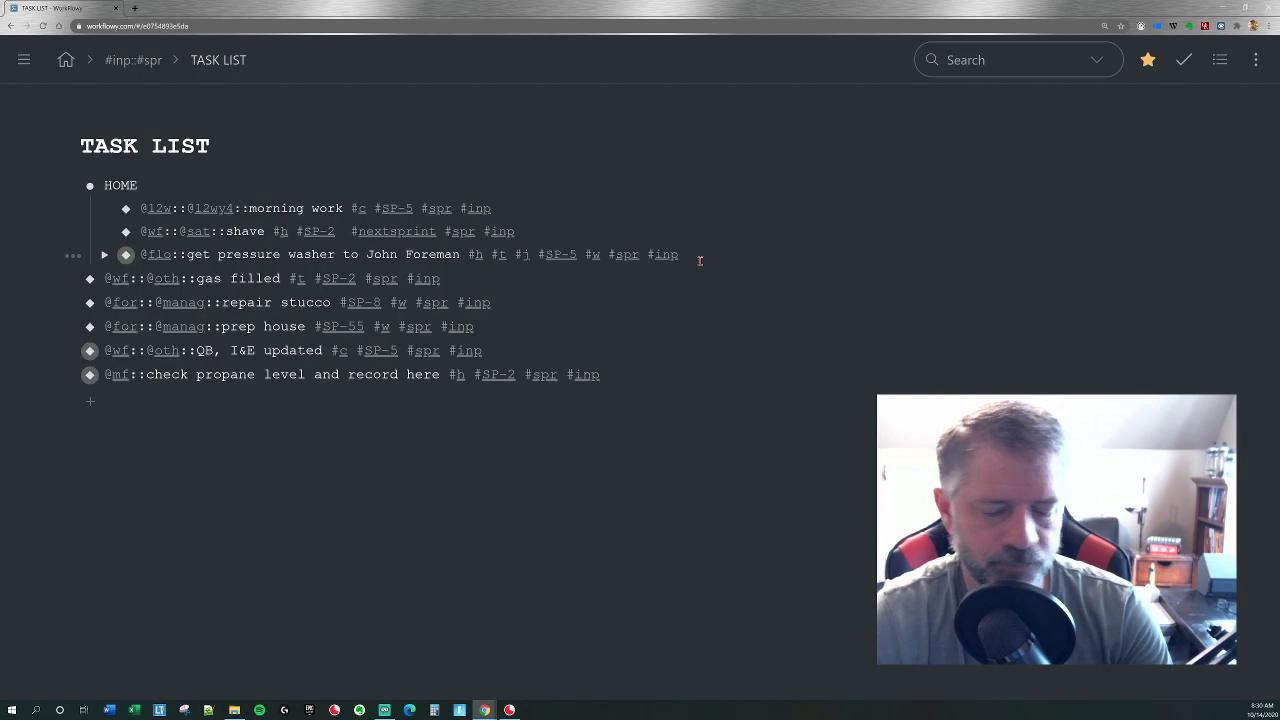
Add a TOWN heading and nest the three town tasks, including gas filled and repair stucco.
key(Return)
key(shift+Tab)
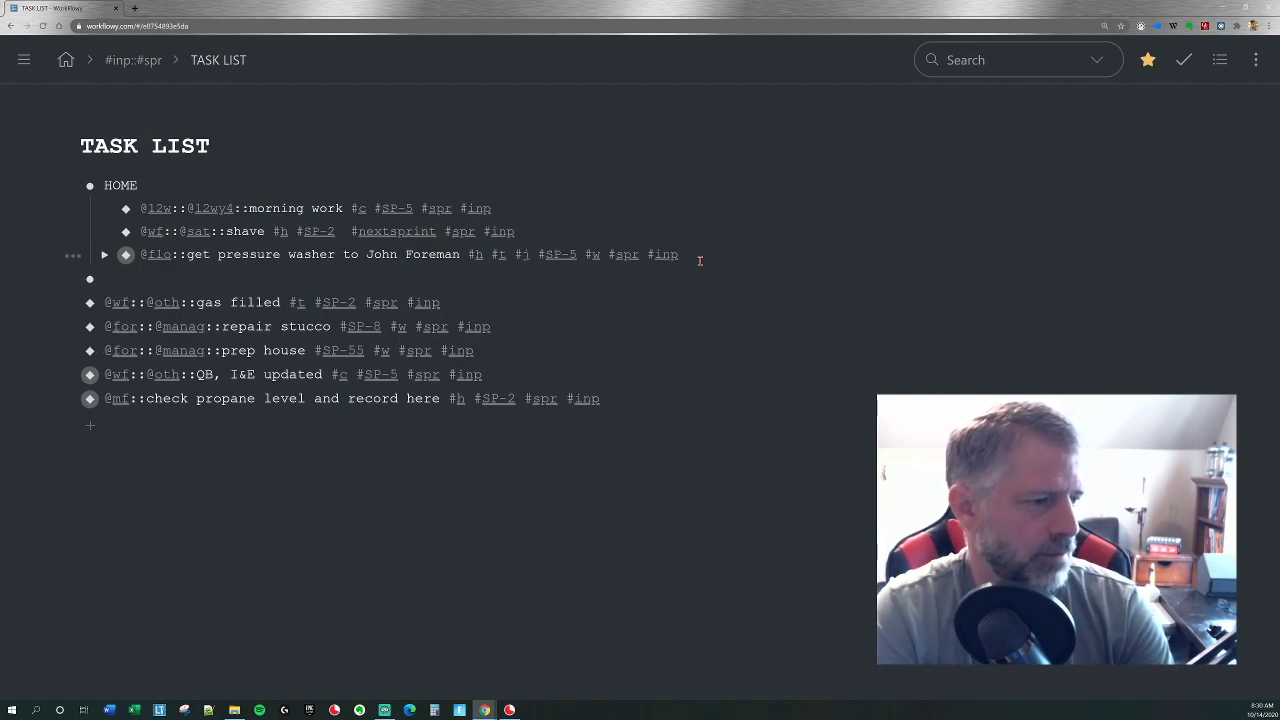
text(town)
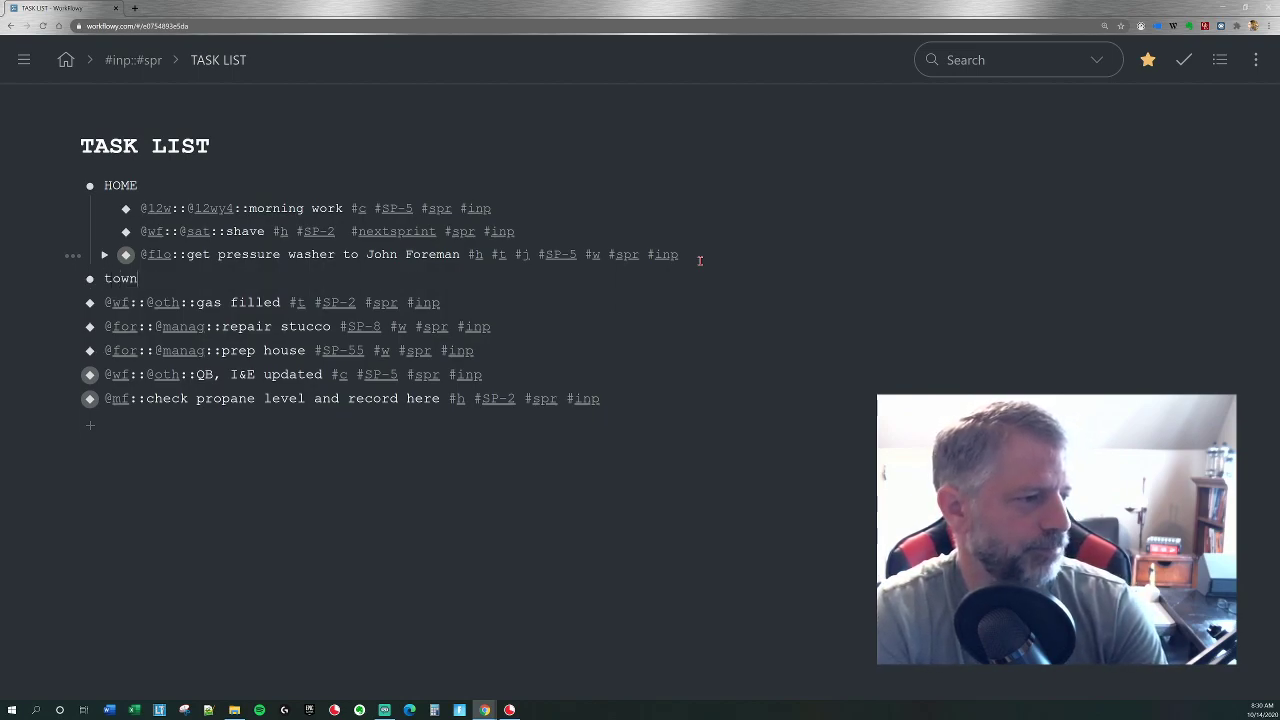
key(BackSpace)
key(BackSpace)
key(BackSpace)
key(BackSpace)
text(TOWN)
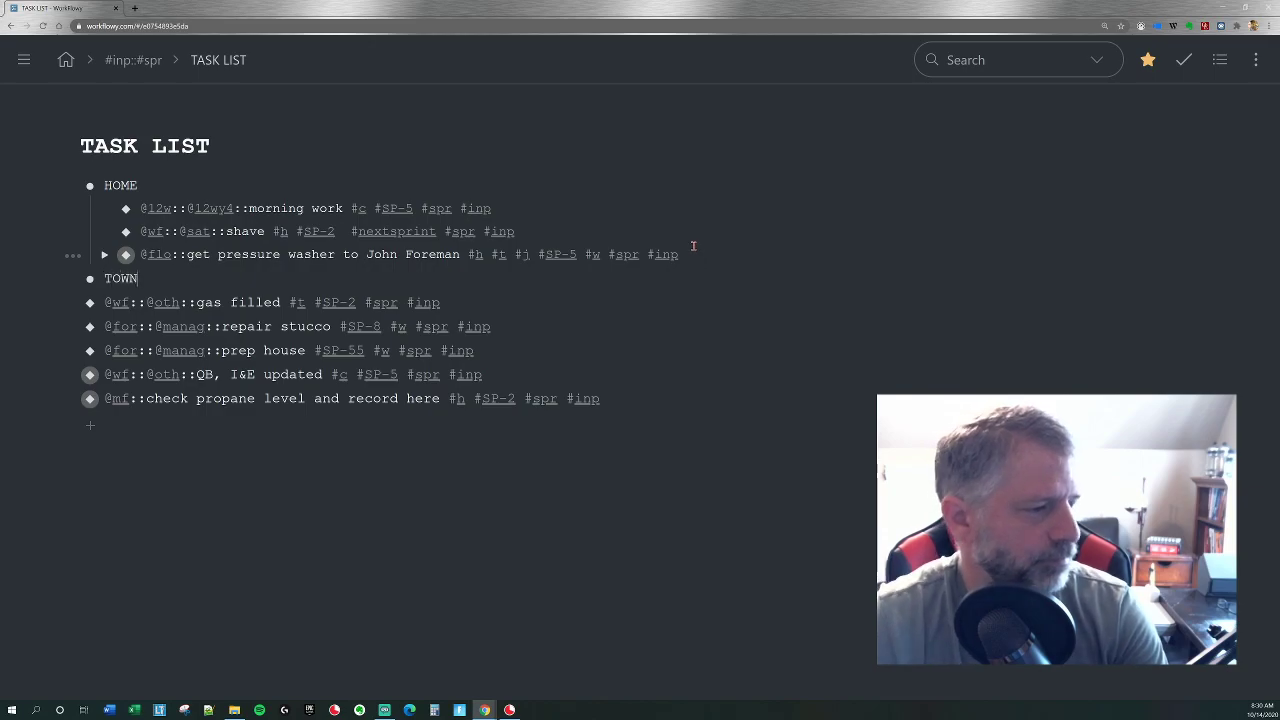
drag(263, 304, 289, 361)
key(Tab)
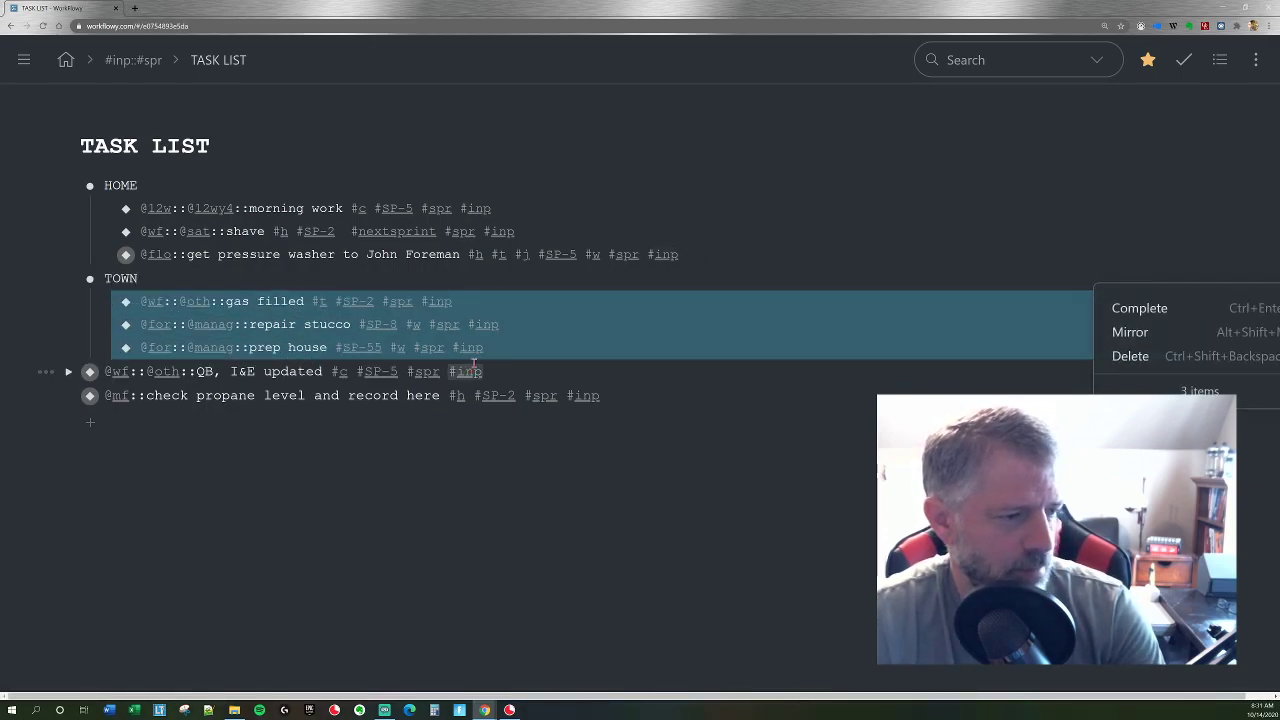
click(512, 352)
Add an EVENING heading and nest QB and the propane check beneath it.
key(Return)
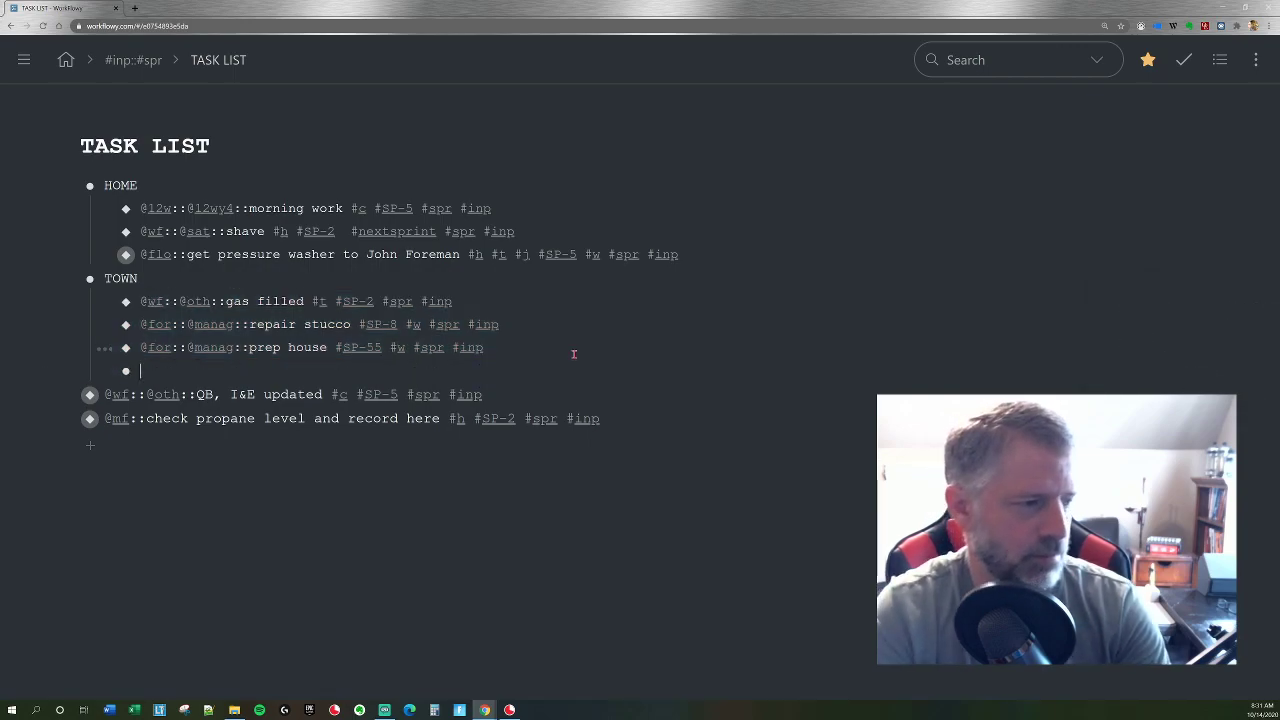
key(shift+Tab)
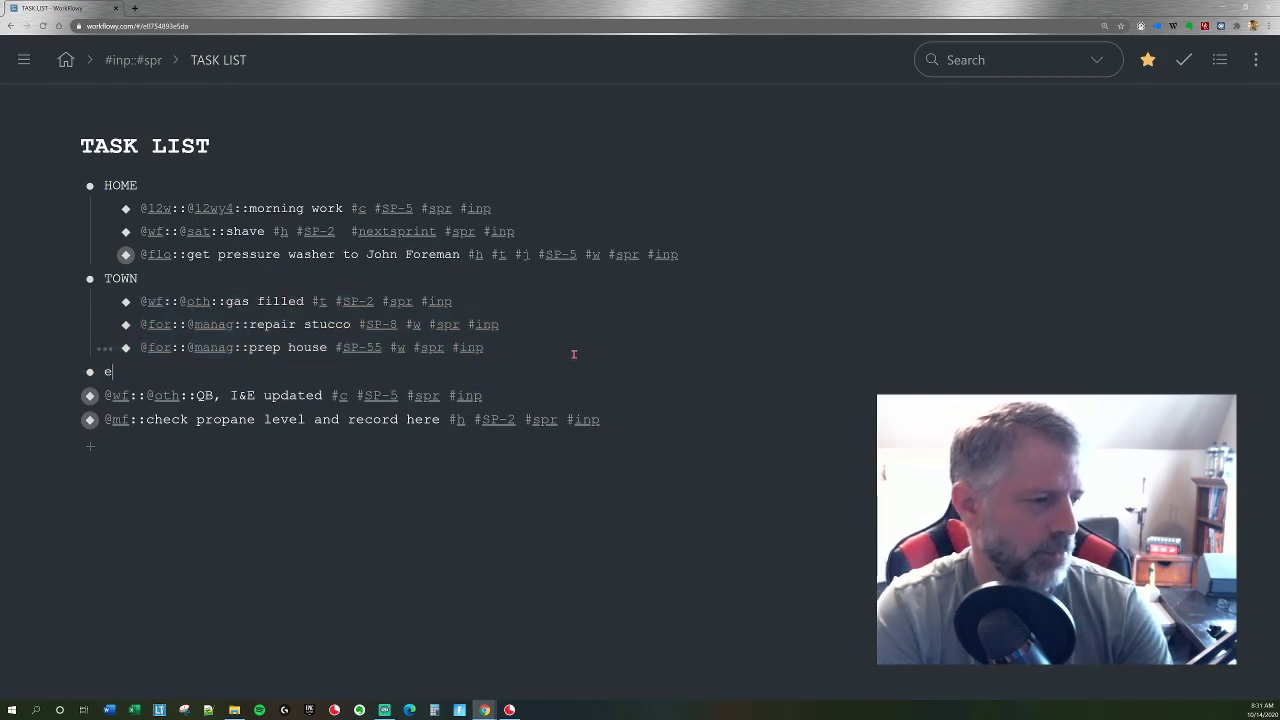
text(EVENING)
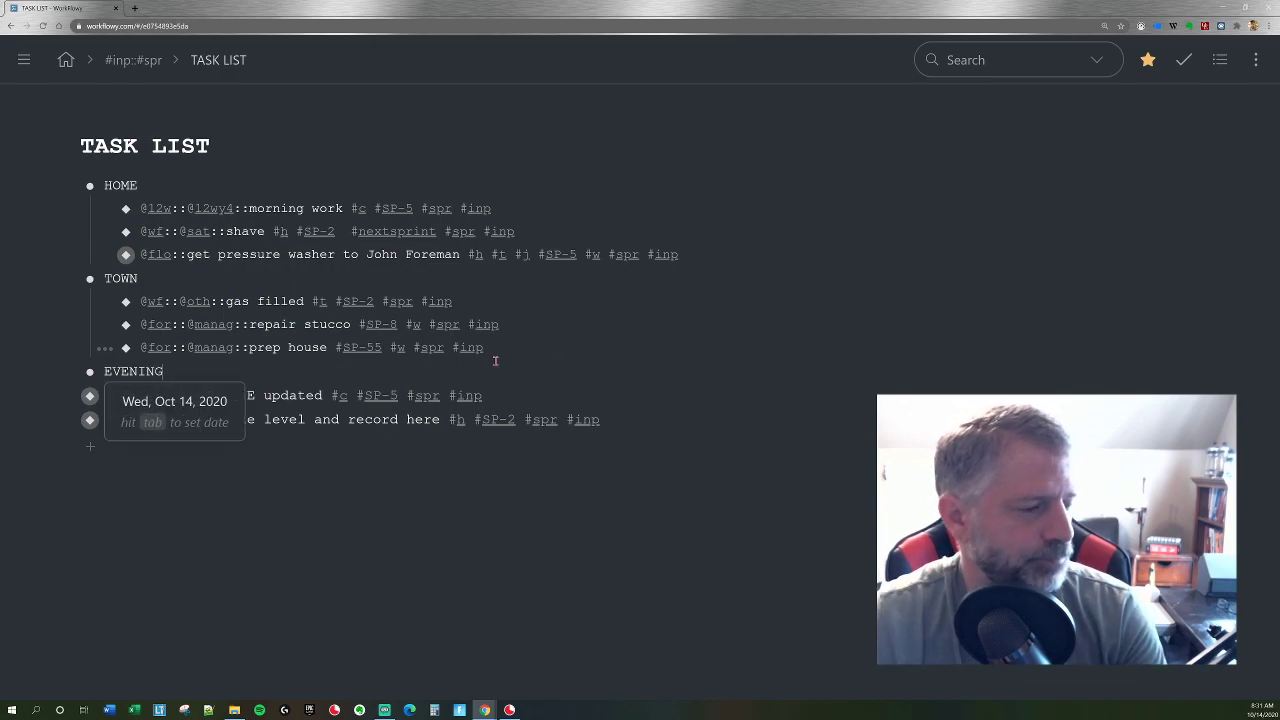
drag(293, 396, 306, 416)
key(Tab)
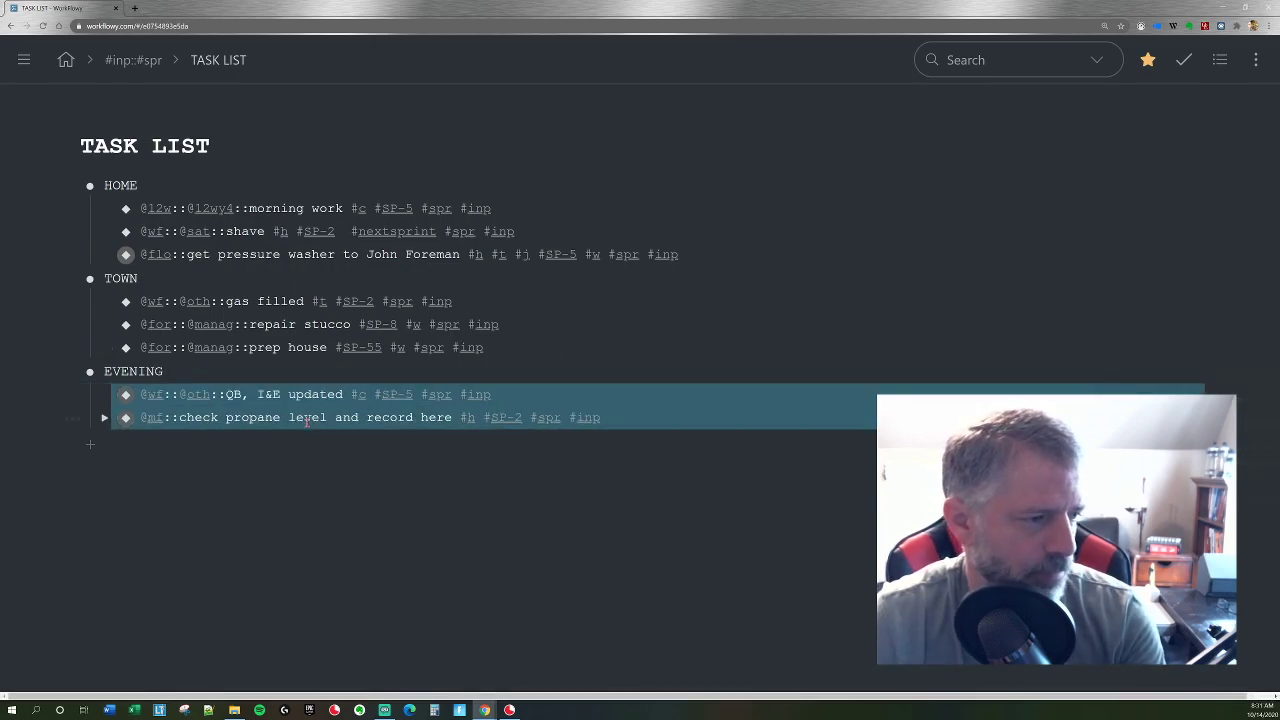
mouse_move(88, 278)
mouse_down()
mouse_move(83, 437)
mouse_move(125, 455)
mouse_move(86, 266)
mouse_move(70, 285)
mouse_move(96, 290)
mouse_move(66, 283)
mouse_up()
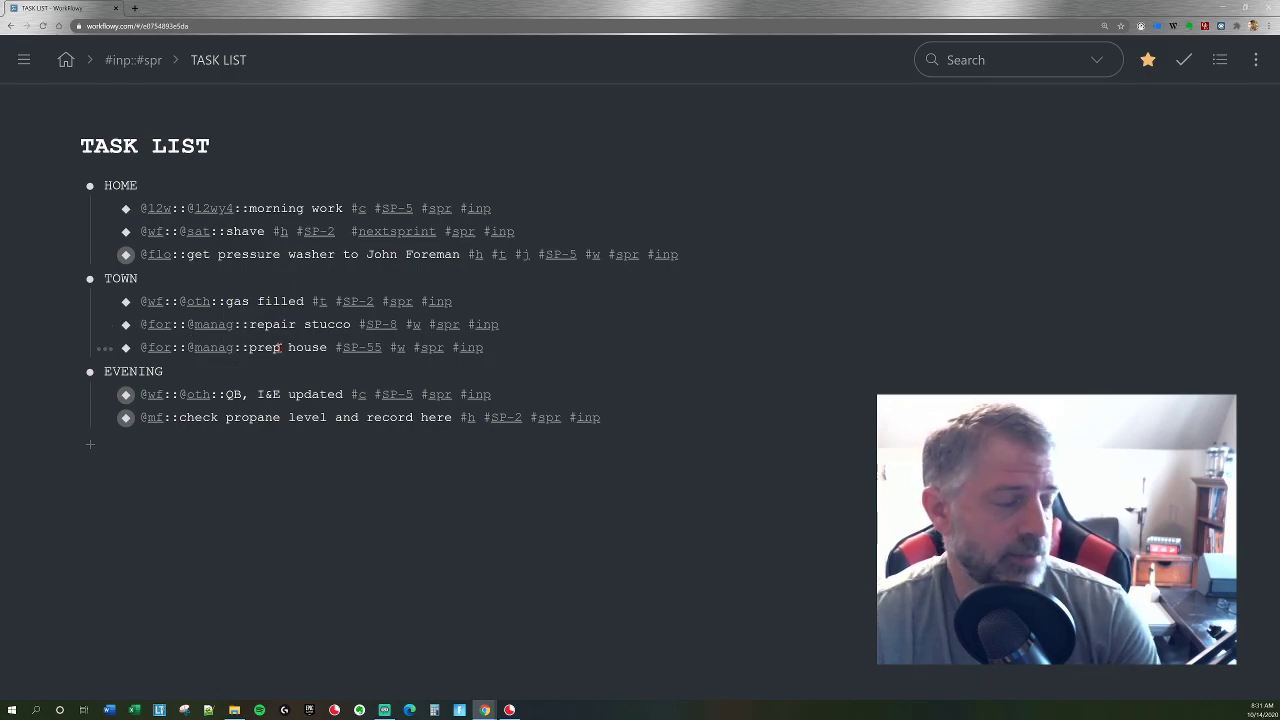
drag(205, 188, 320, 394)
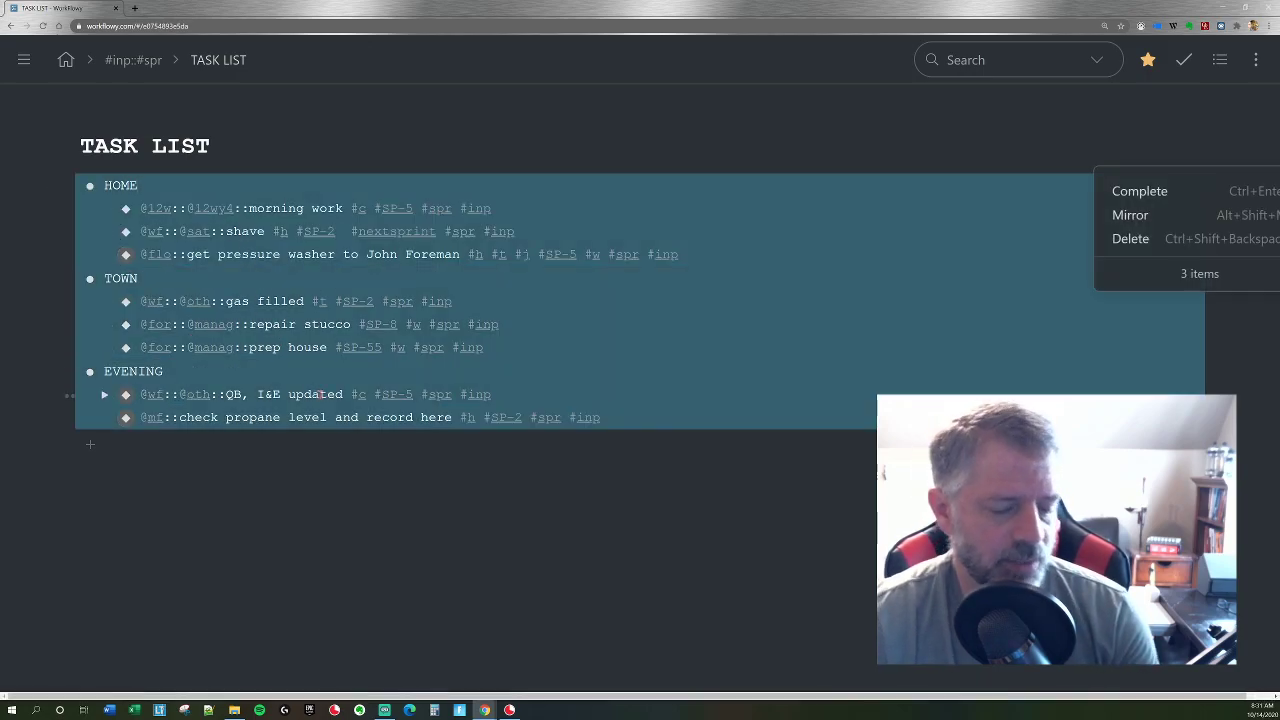
key(ctrl+shift+BackSpace)
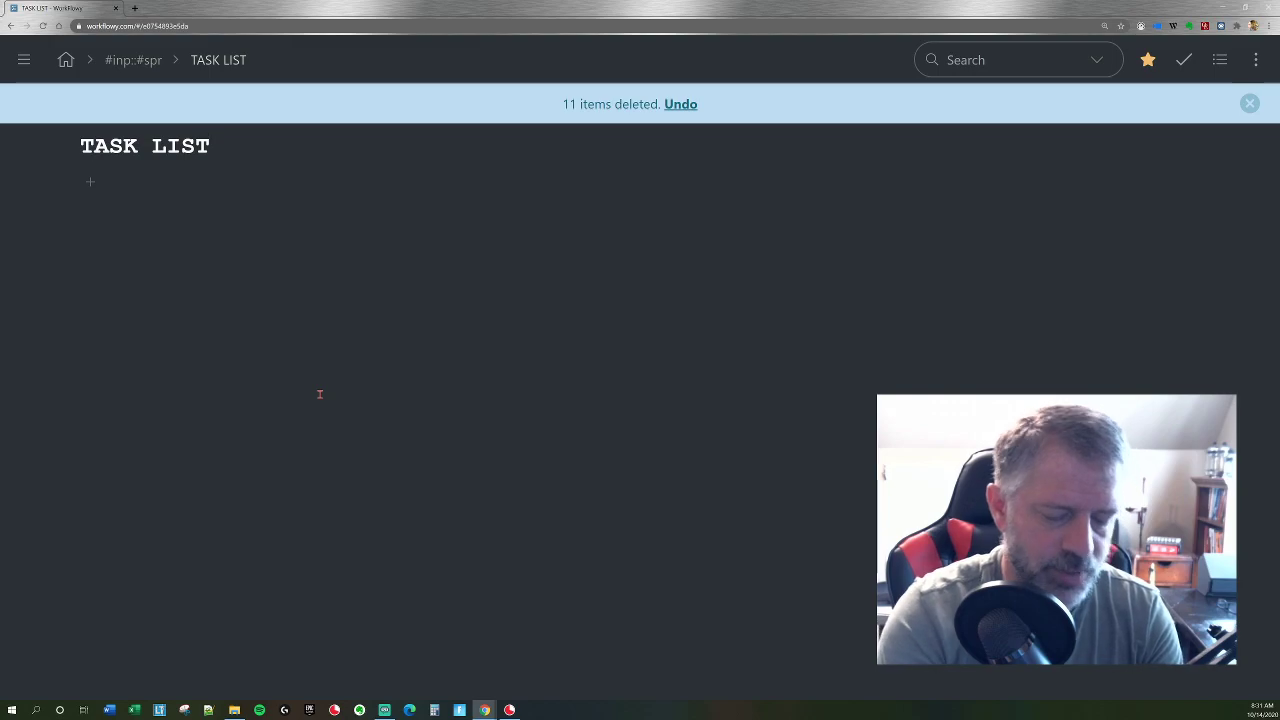
key(ctrl+z)
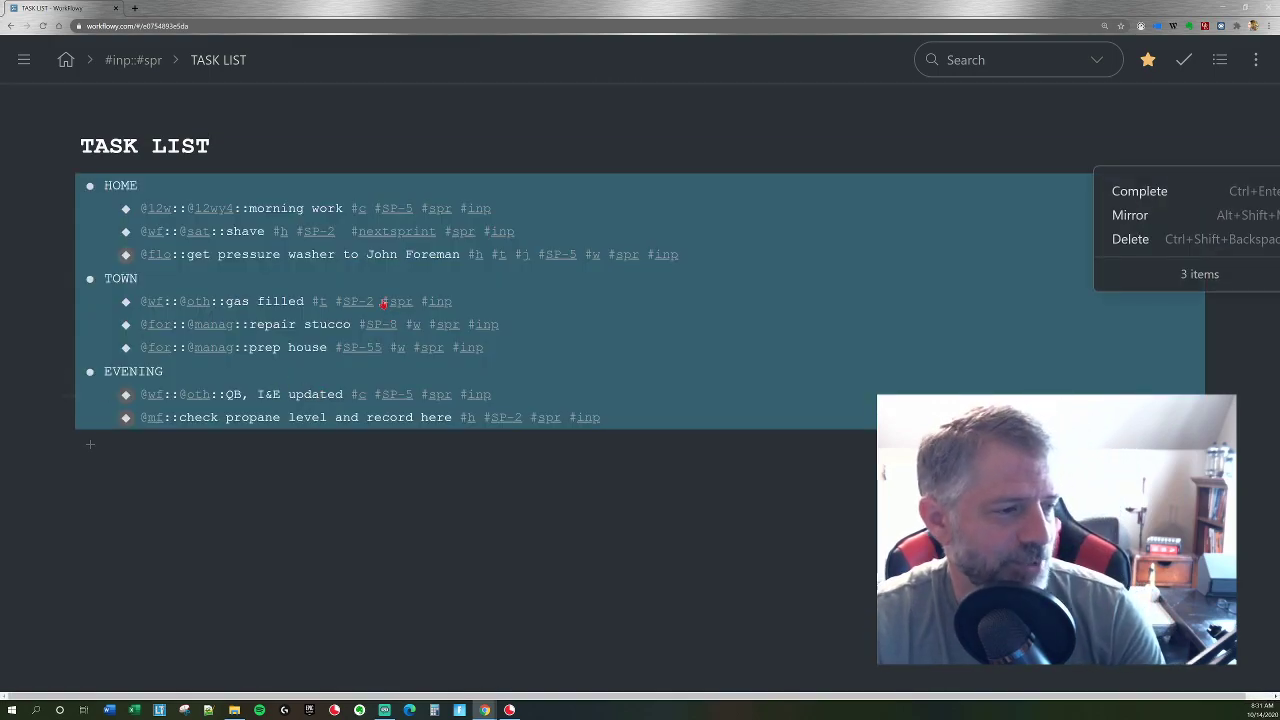
key(Escape)
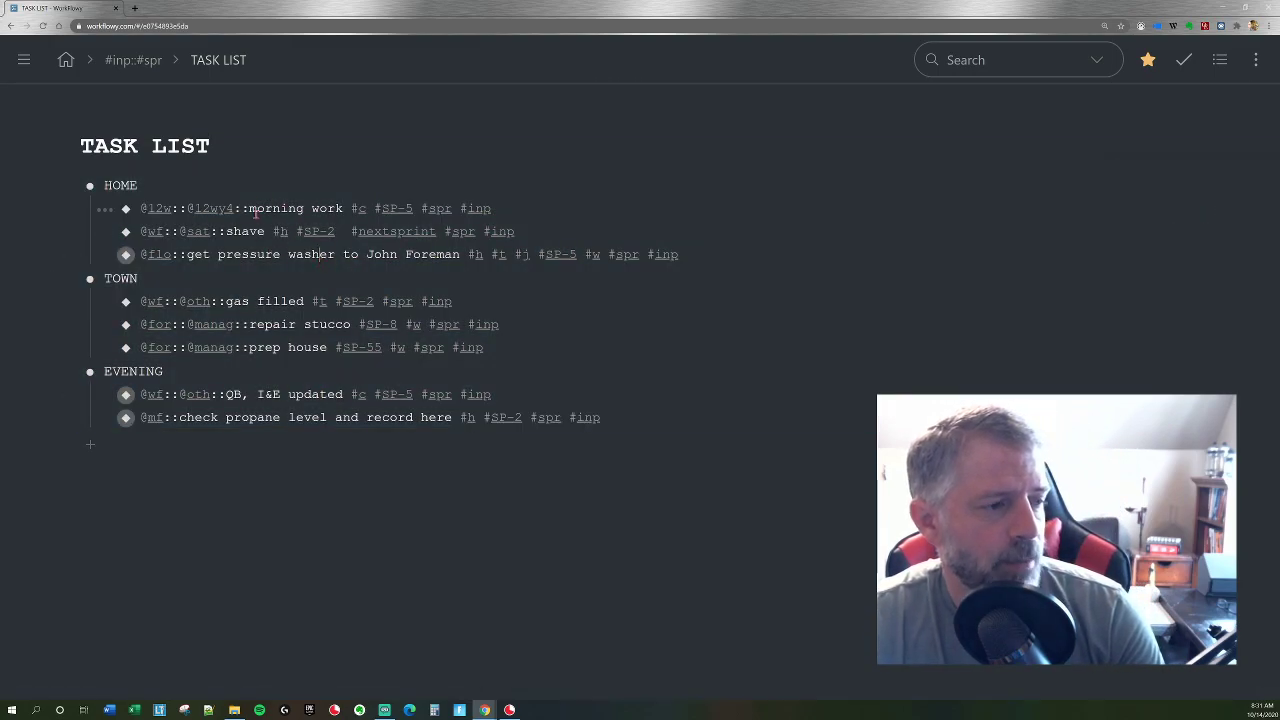
Complete the morning work and shave tasks with Ctrl+Enter.
click(266, 208)
key(ctrl+Return)
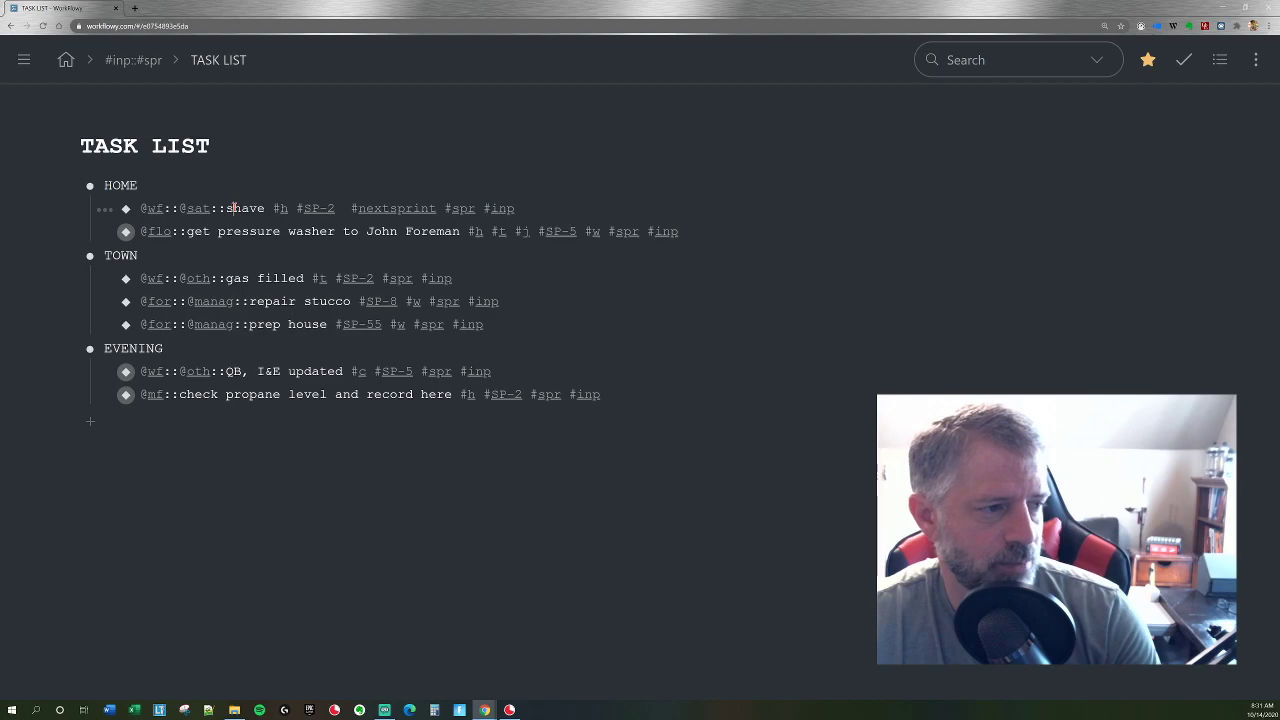
key(ctrl+Return)
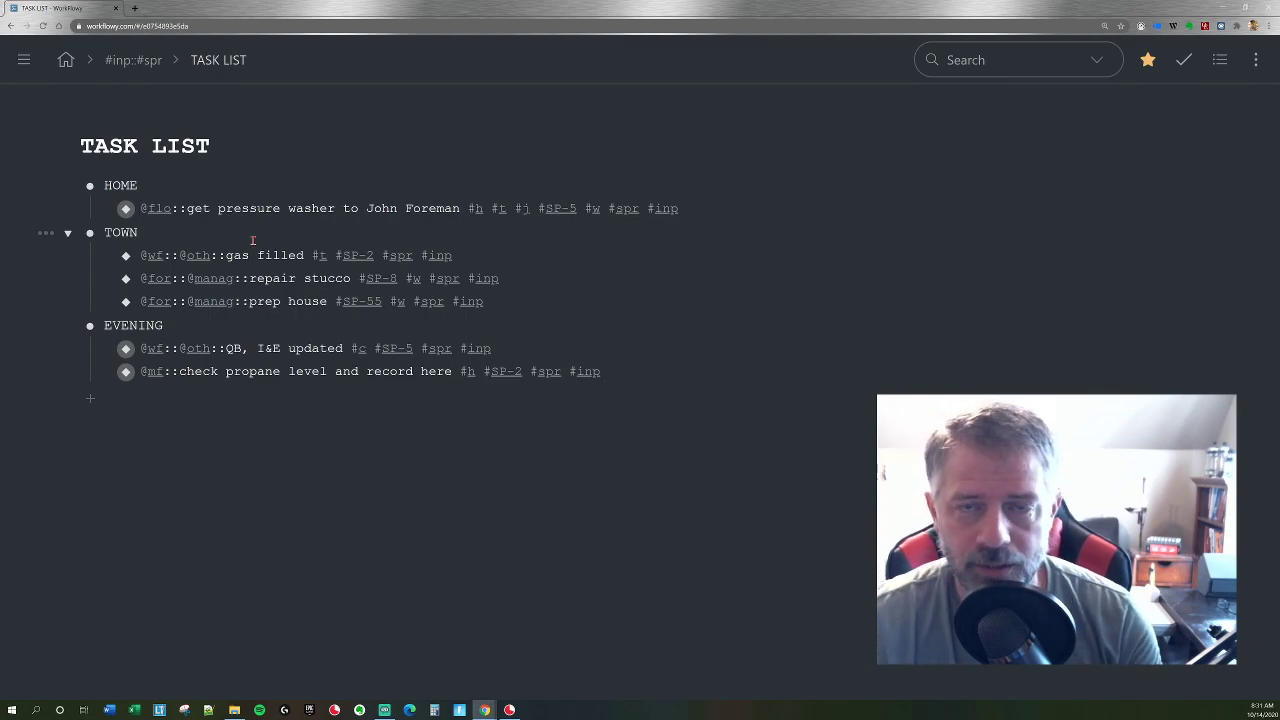
Show completed items from the home list to check the struck-through tasks, then reopen TASK LIST.
click(67, 63)
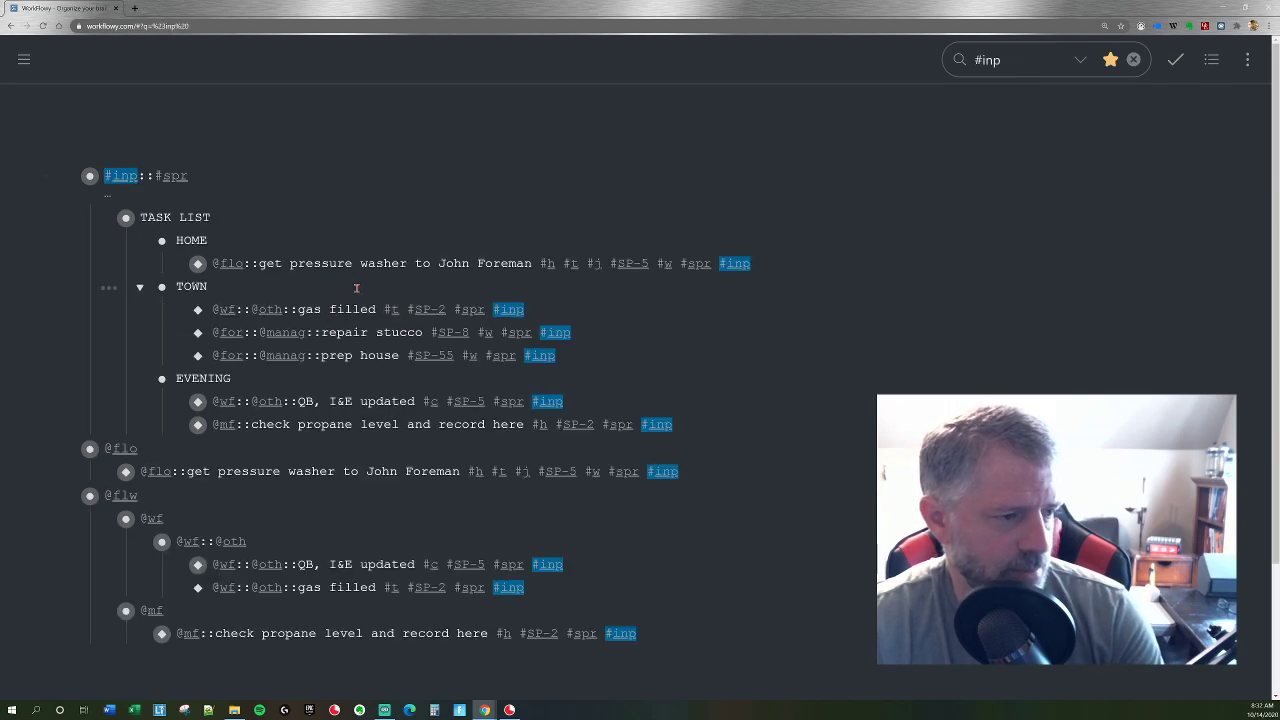
click(1175, 59)
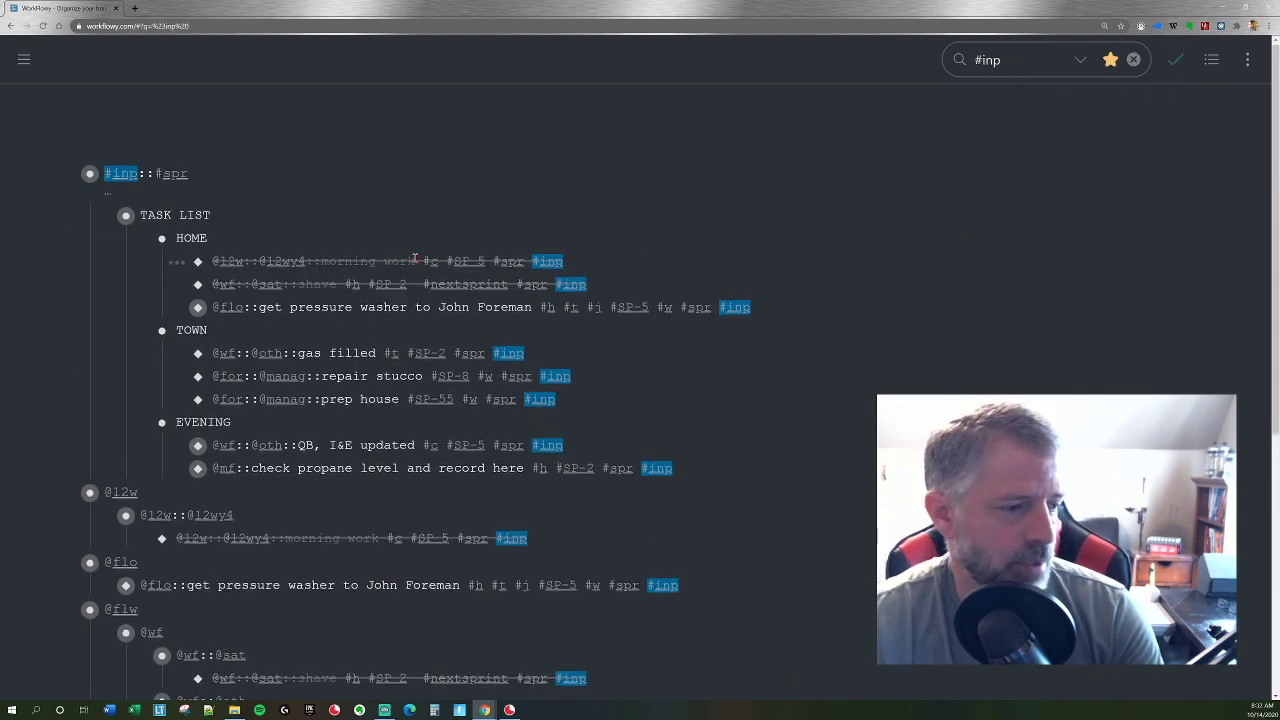
scroll(340, 228, down, 1)
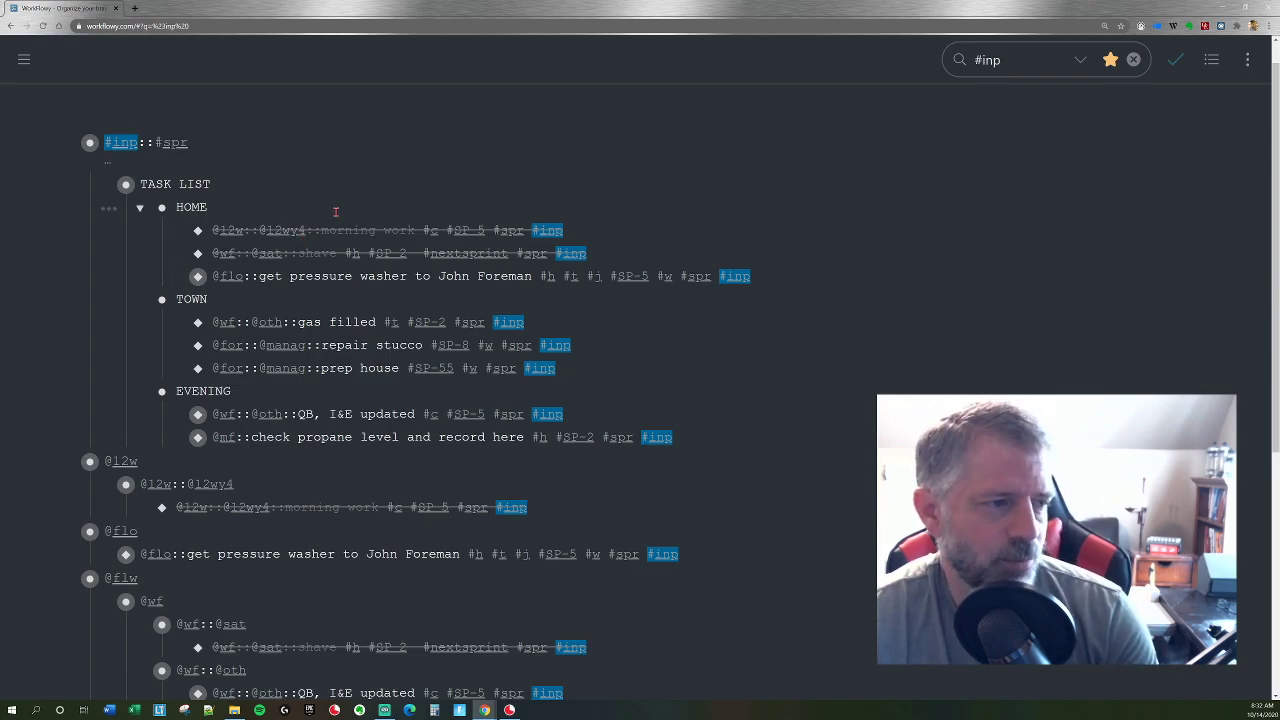
click(126, 184)
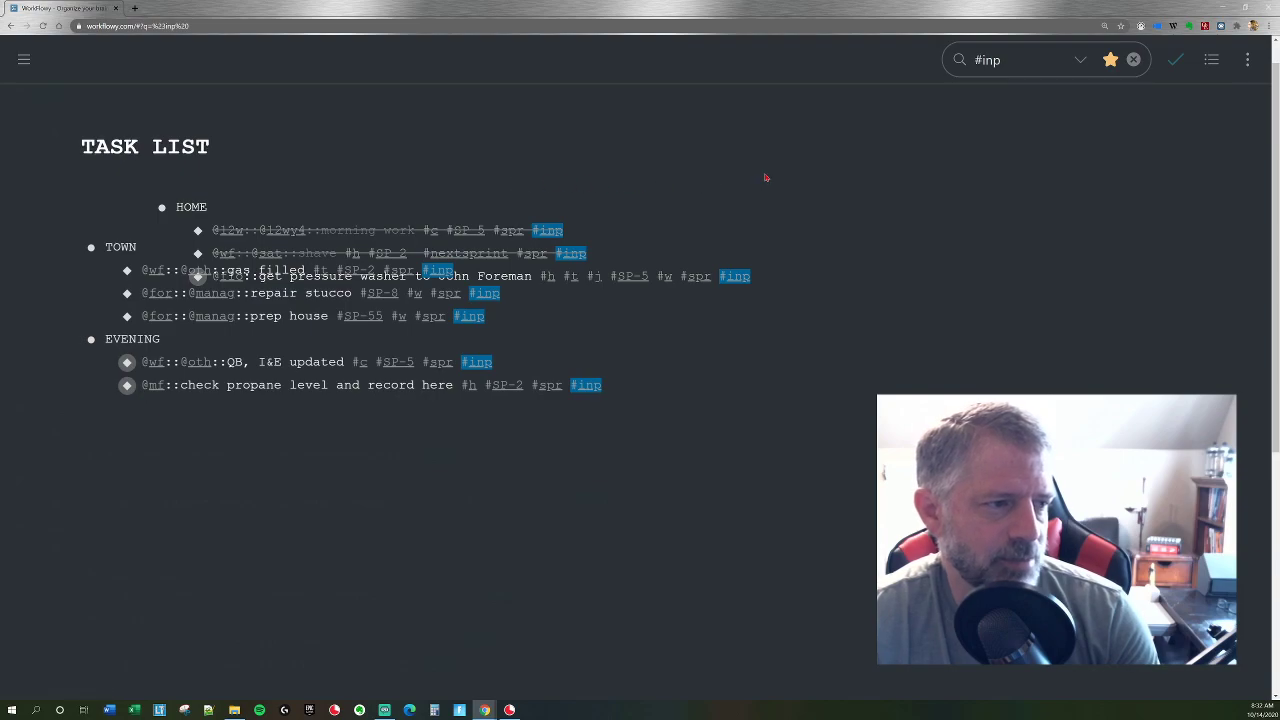
Toggle Show completed off with Ctrl+O, leaving HOME with only the pressure washer task.
key(ctrl+o)
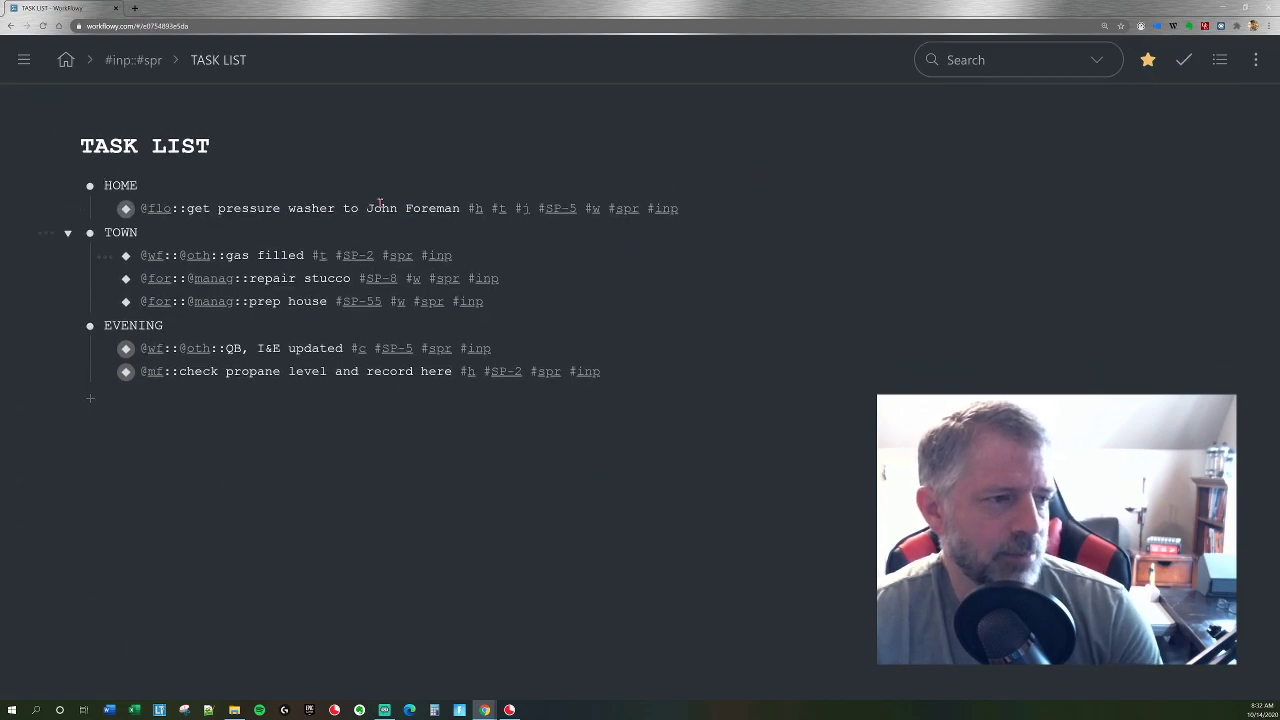